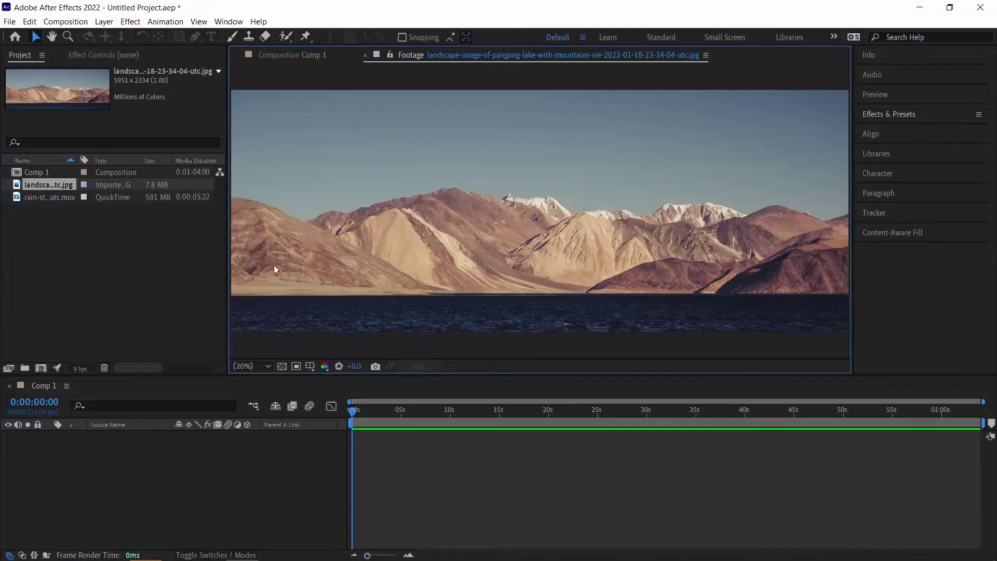
# Step: Preview the rain-storm clip and add it together with the landscape image to the Comp 1 timeline
pyautogui.doubleClick(24, 198)
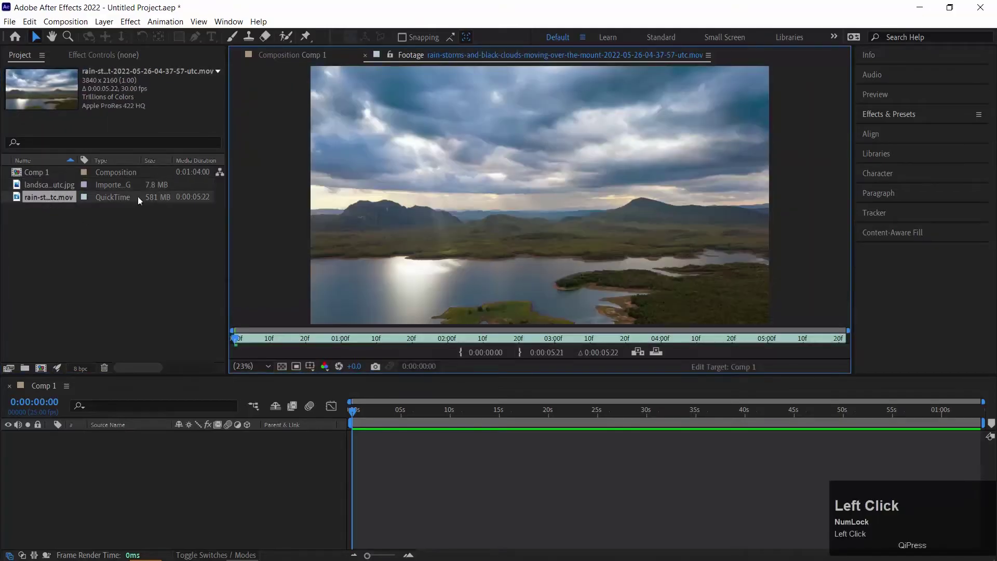
pyautogui.press('space')
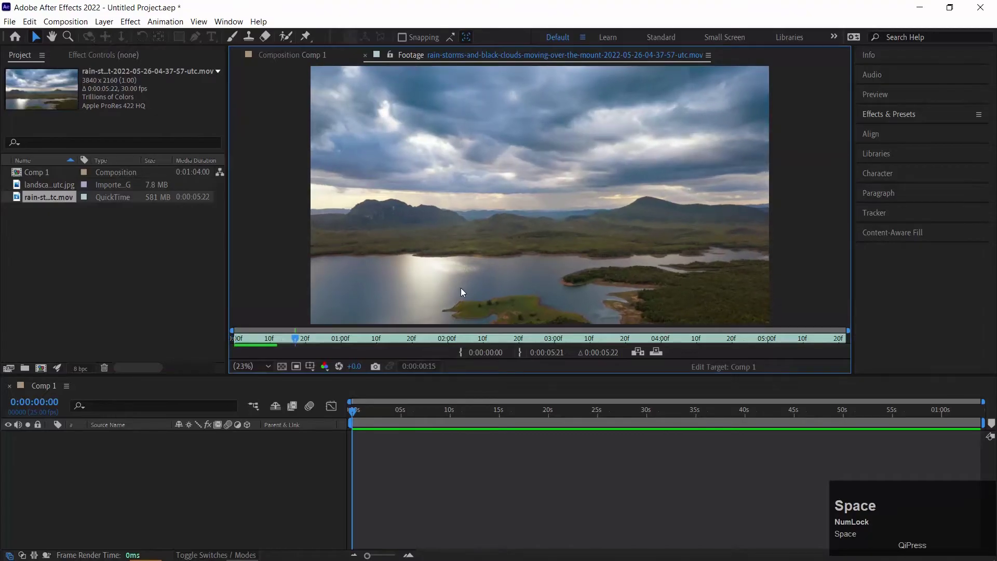
pyautogui.keyDown('ctrl'); pyautogui.click(50, 185); pyautogui.keyUp('ctrl')
pyautogui.moveTo(49, 185); pyautogui.dragTo(74, 450)
pyautogui.moveTo(373, 412); pyautogui.dragTo(463, 415)
# Step: Place the landscape image layer above the rain-storm clip and set its scale to 47%
pyautogui.click(137, 456)
pyautogui.click(97, 438)
pyautogui.moveTo(98, 447); pyautogui.dragTo(98, 434)
pyautogui.press('s')
pyautogui.moveTo(193, 447); pyautogui.dragTo(162, 450)
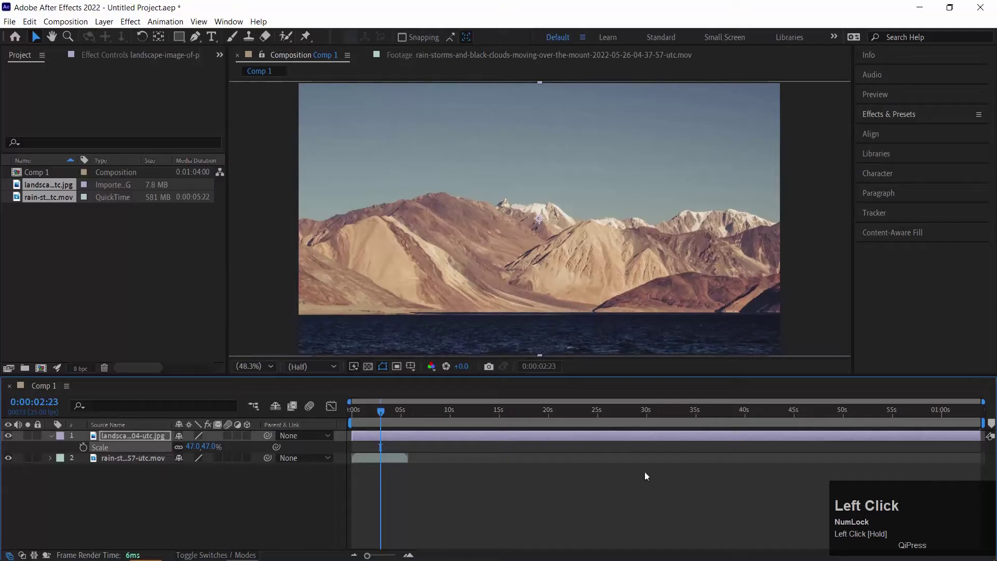
# Step: Set the rain-storm clip's scale to 54% and hide that layer, leaving the landscape image displayed
pyautogui.click(10, 436)
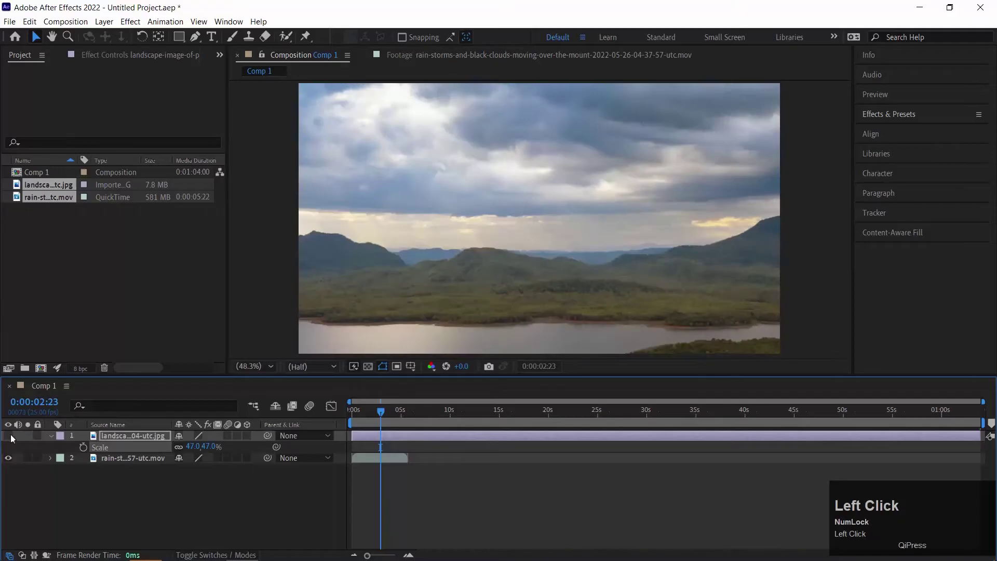
pyautogui.click(397, 459)
pyautogui.press('s')
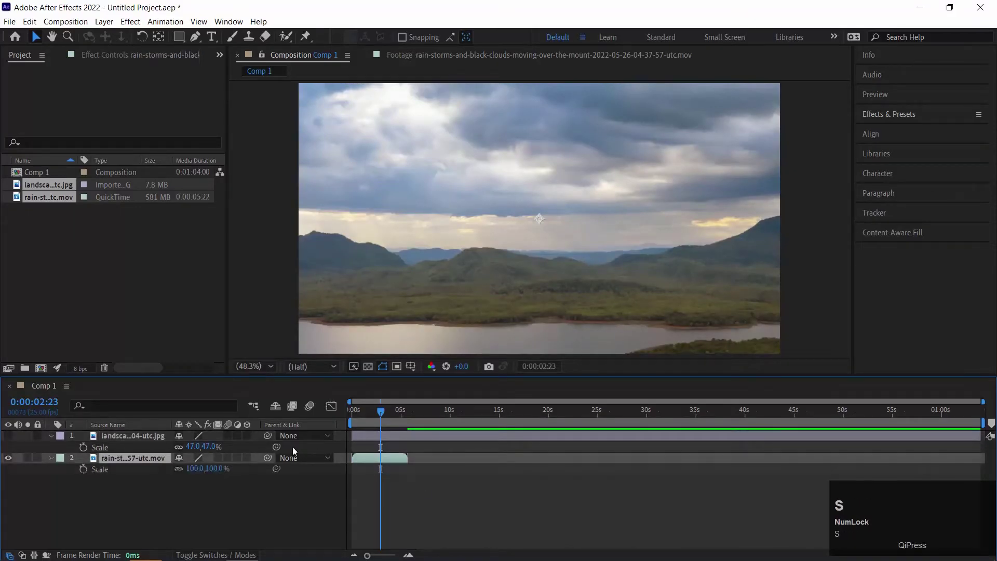
pyautogui.moveTo(194, 470); pyautogui.dragTo(164, 469)
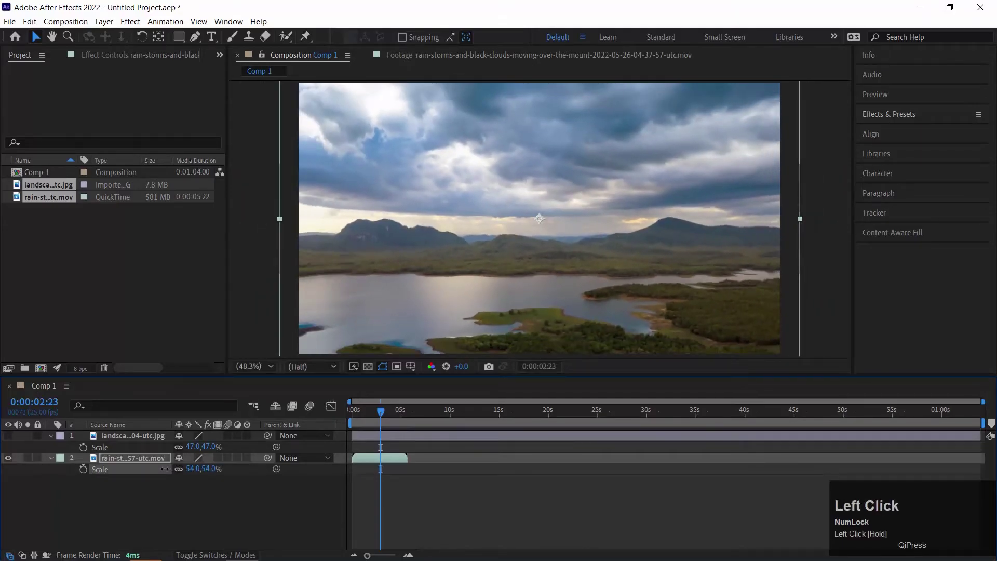
pyautogui.click(11, 434)
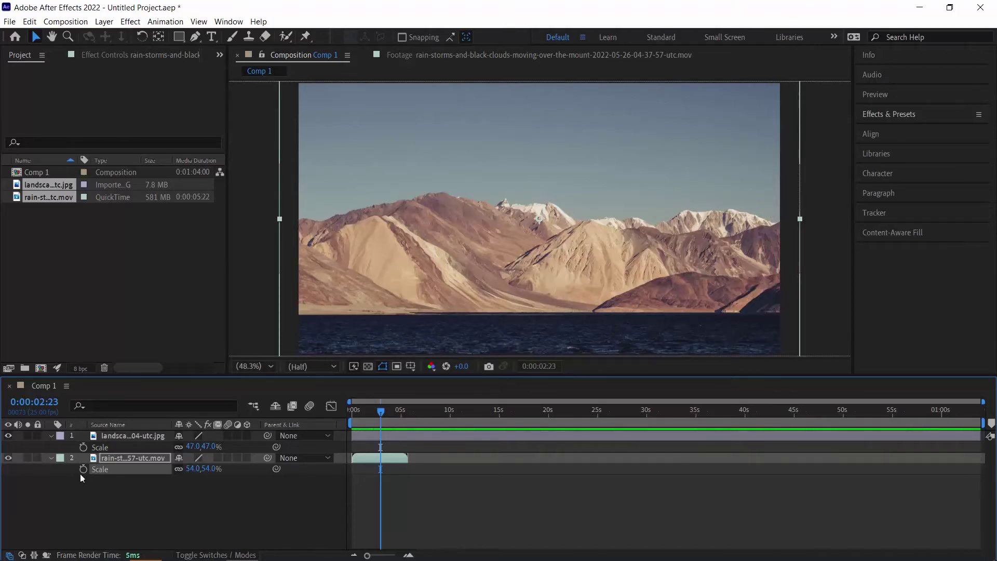
pyautogui.click(7, 458)
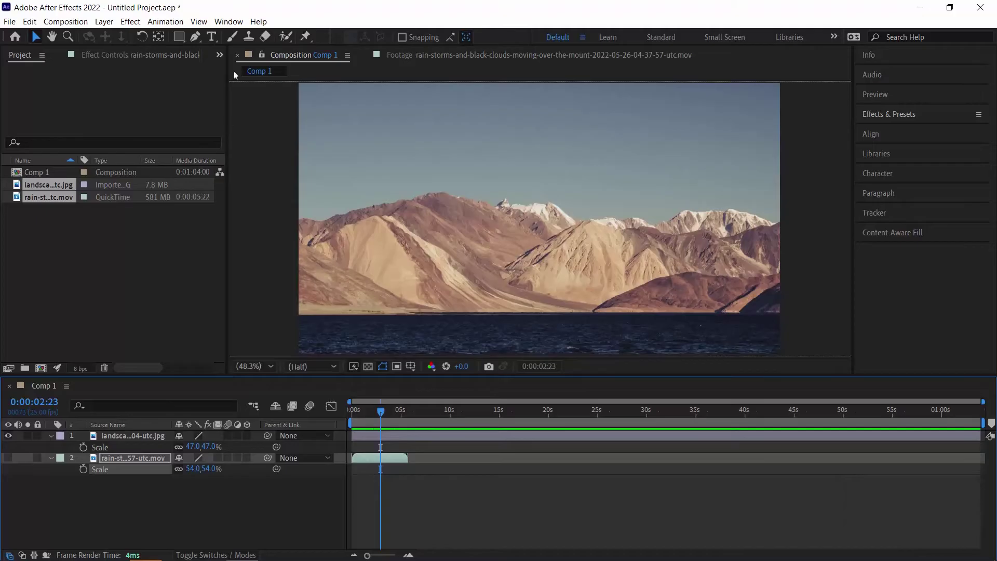
# Step: Draw a wide rectangular mask across the middle of the landscape layer and undo it
pyautogui.click(133, 436)
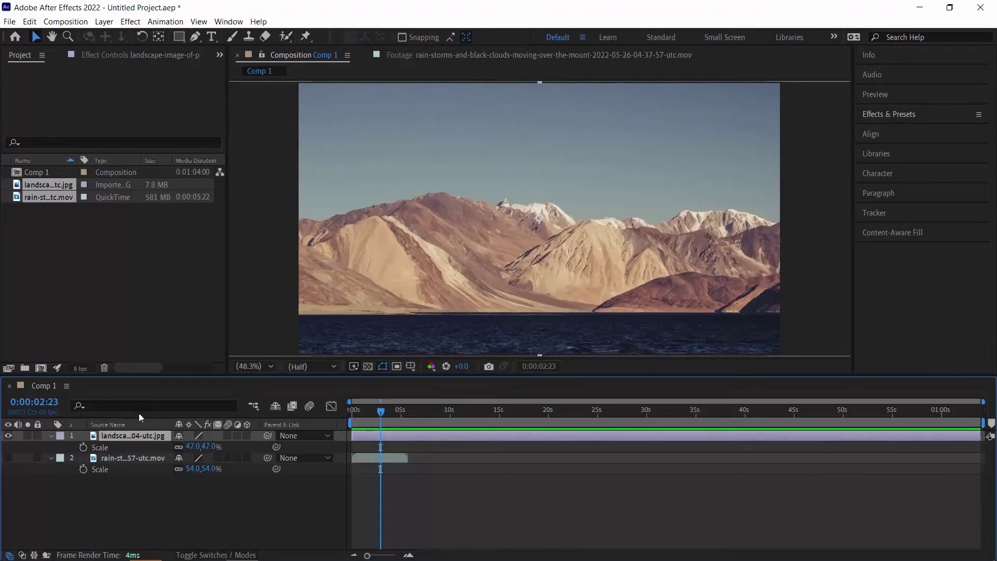
pyautogui.click(180, 37)
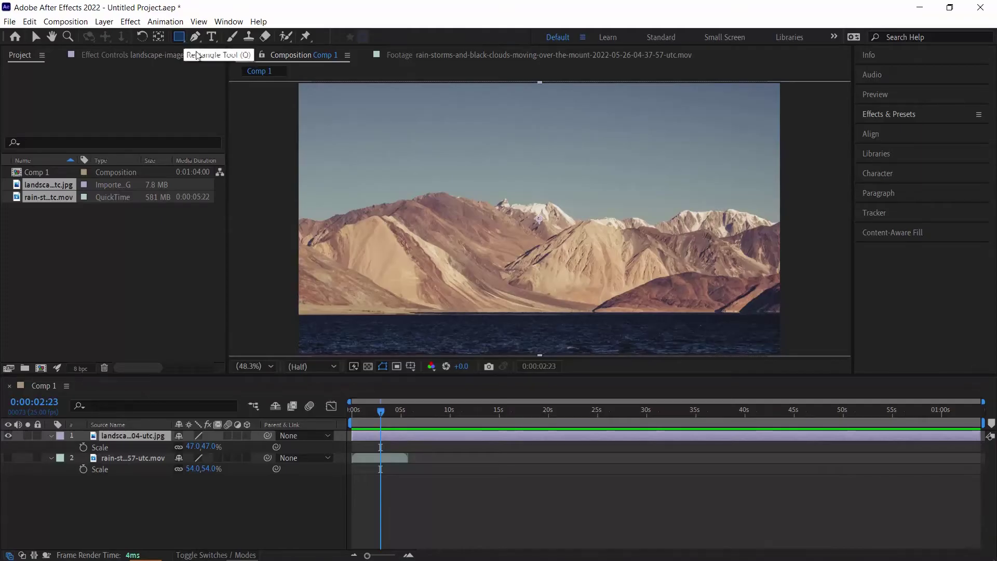
pyautogui.moveTo(367, 120); pyautogui.dragTo(739, 266)
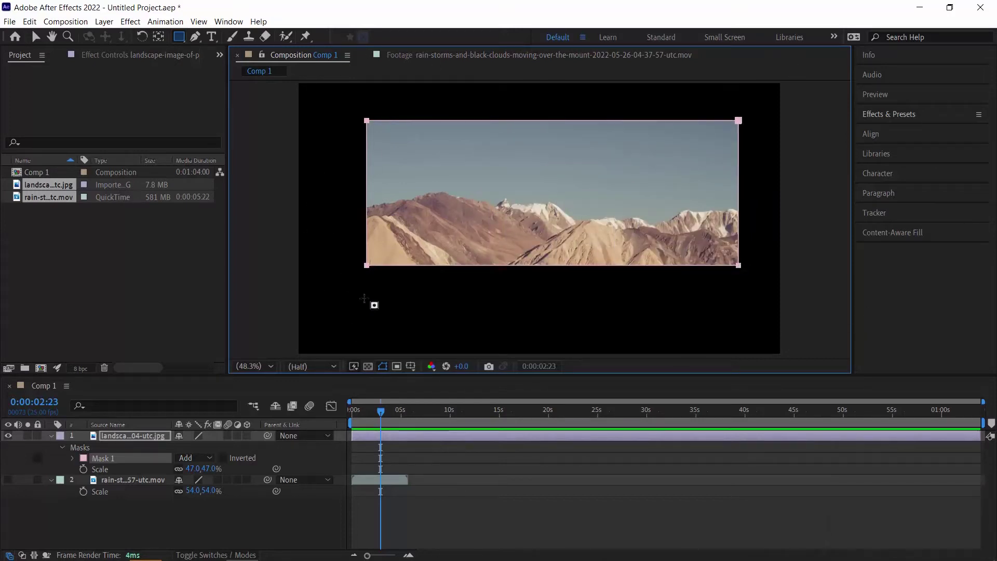
pyautogui.click(366, 276)
pyautogui.hotkey('ctrl', 'z')
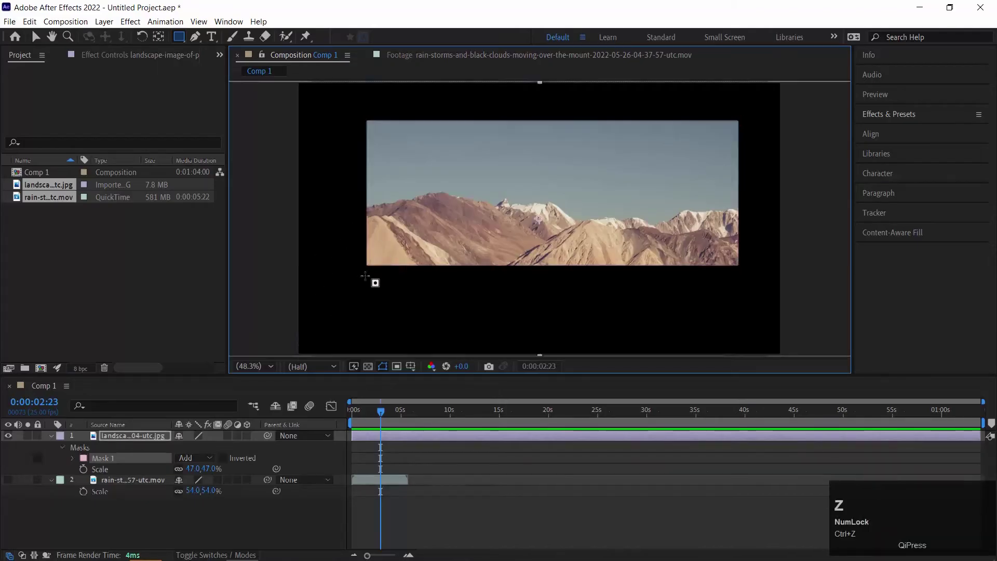
pyautogui.hotkey('ctrl', 'z')
# Step: Draw five separate elliptical masks of different sizes across the landscape layer with the Ellipse tool
pyautogui.moveTo(178, 36); pyautogui.dragTo(219, 60)
pyautogui.moveTo(370, 233); pyautogui.dragTo(527, 322)
pyautogui.moveTo(547, 149); pyautogui.dragTo(656, 265)
pyautogui.moveTo(756, 216); pyautogui.dragTo(688, 333)
pyautogui.moveTo(471, 131); pyautogui.dragTo(359, 193)
pyautogui.moveTo(744, 114); pyautogui.dragTo(677, 195)
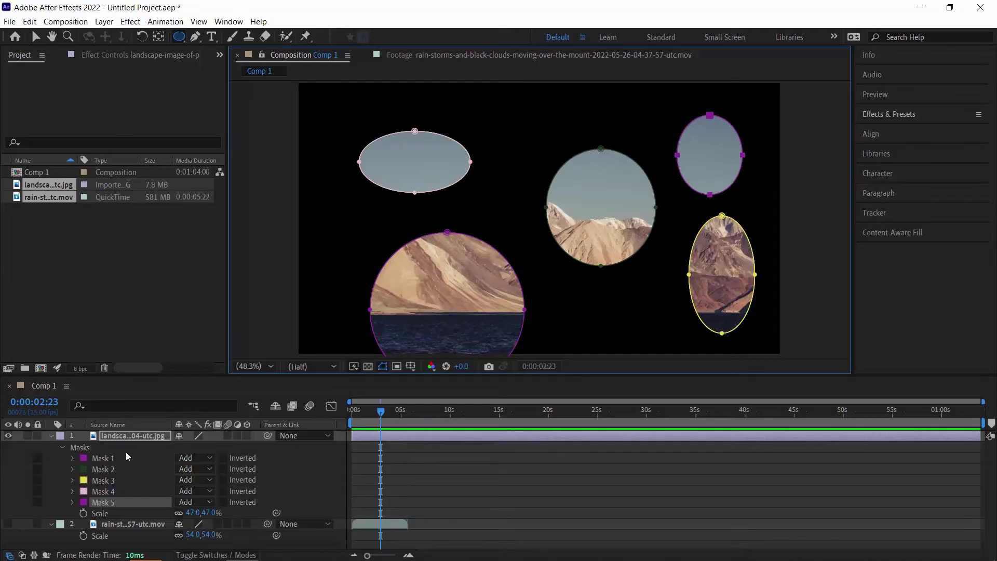
# Step: Set Mask 1's expansion to 252 pixels and its feather to 187 pixels
pyautogui.click(64, 456)
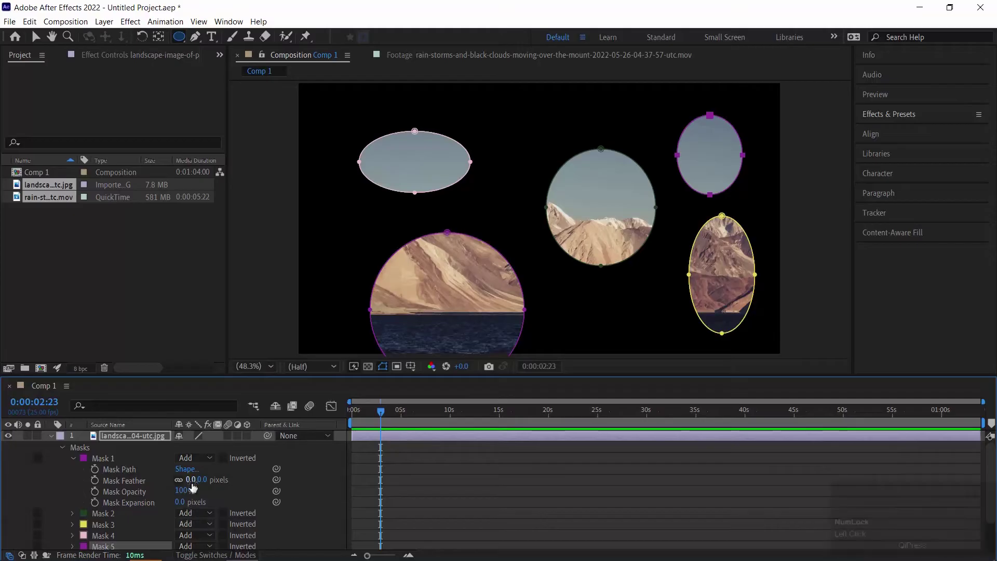
pyautogui.moveTo(182, 503); pyautogui.dragTo(310, 471)
pyautogui.moveTo(194, 481); pyautogui.dragTo(224, 470)
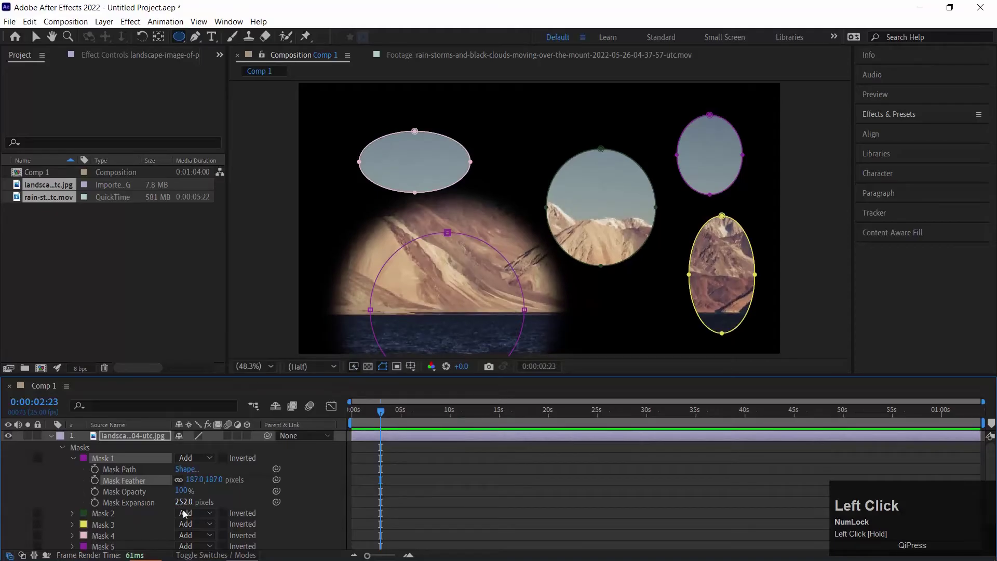
# Step: Animate Mask 1's path from 0:00:02:23 to 0:00:08:05, shifting the large ellipse horizontally toward the right edge of the image, and scrub back to review
pyautogui.click(95, 469)
pyautogui.click(403, 416)
pyautogui.moveTo(403, 416); pyautogui.dragTo(433, 416)
pyautogui.moveTo(193, 475); pyautogui.dragTo(231, 469)
pyautogui.hotkey('ctrl', 'z')
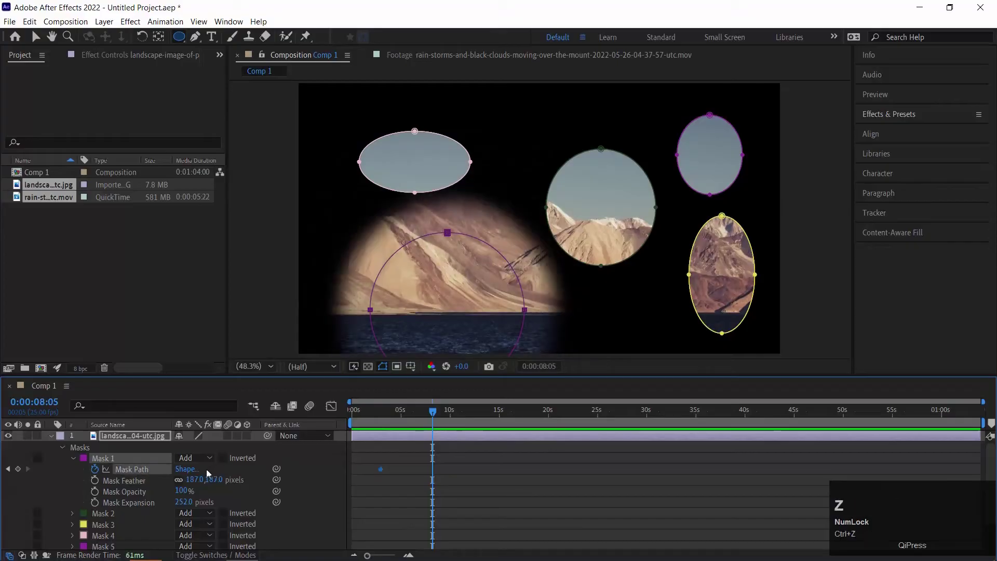
pyautogui.press('v')
pyautogui.click(473, 318)
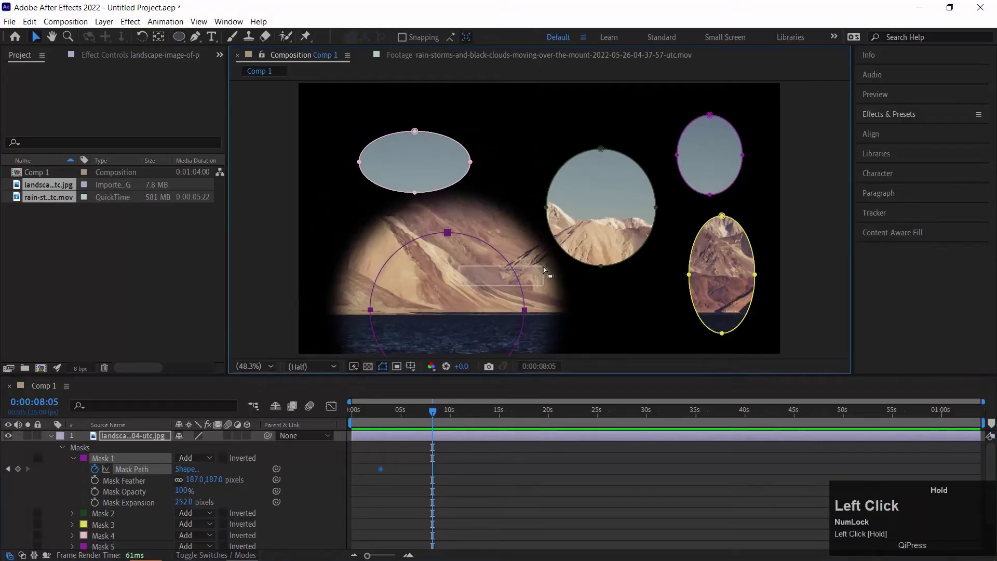
pyautogui.click(102, 459)
pyautogui.press('v')
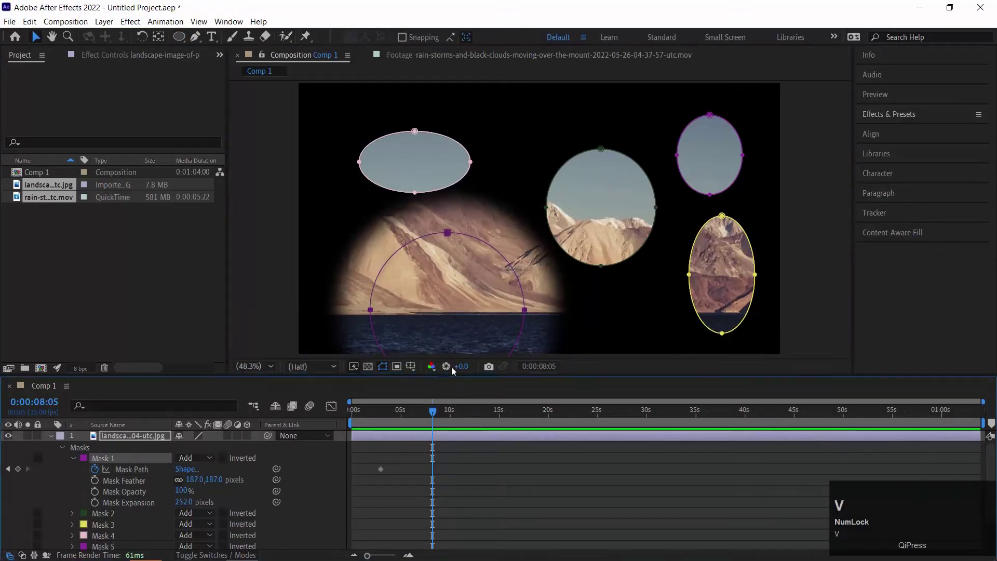
pyautogui.moveTo(454, 244); pyautogui.dragTo(644, 242)
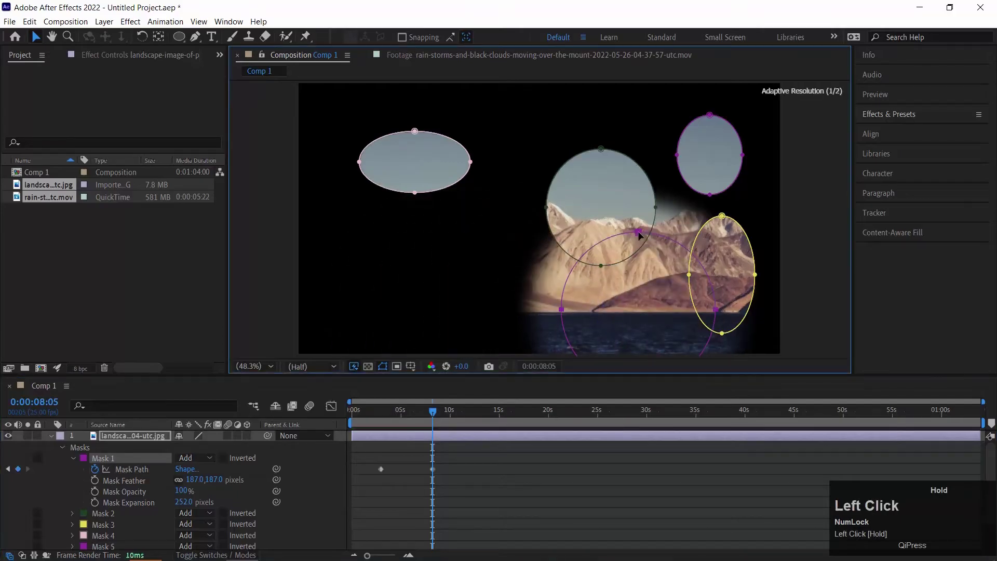
pyautogui.moveTo(432, 416); pyautogui.dragTo(381, 418)
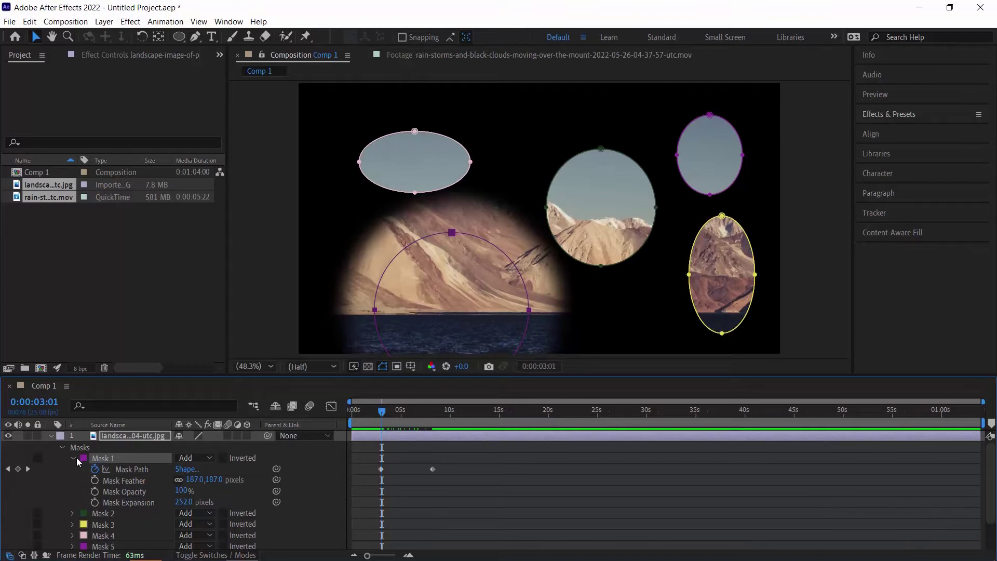
# Step: Remove Mask 1's path keyframes and delete all masks from the landscape layer
pyautogui.moveTo(457, 452); pyautogui.dragTo(366, 478)
pyautogui.click(95, 469)
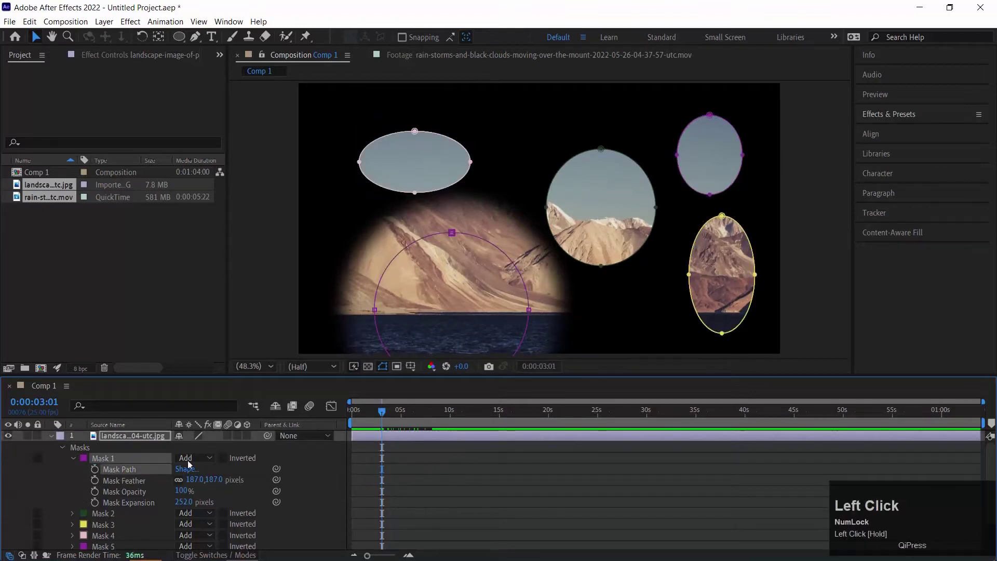
pyautogui.click(74, 457)
pyautogui.click(84, 458)
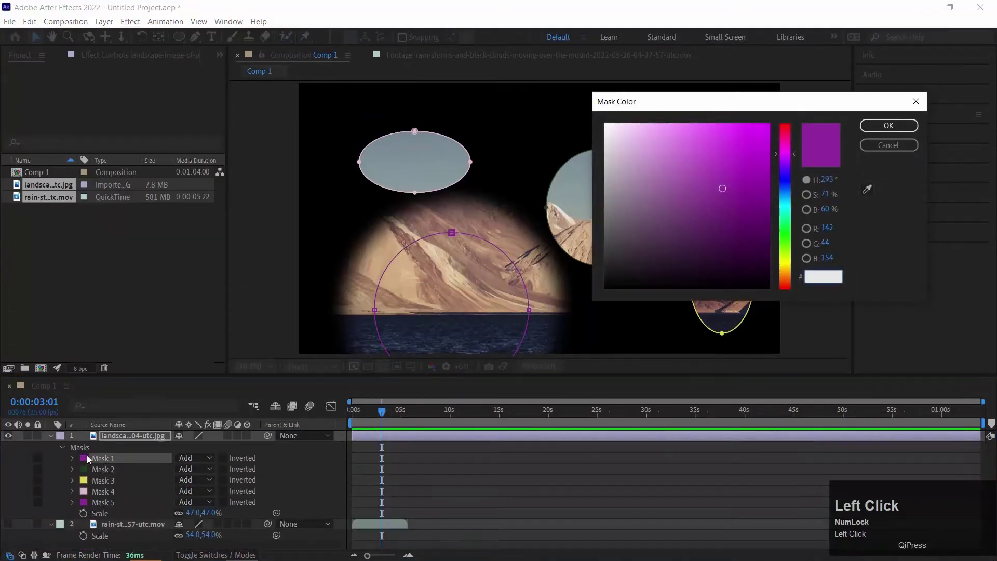
pyautogui.press('Return')
pyautogui.click(83, 447)
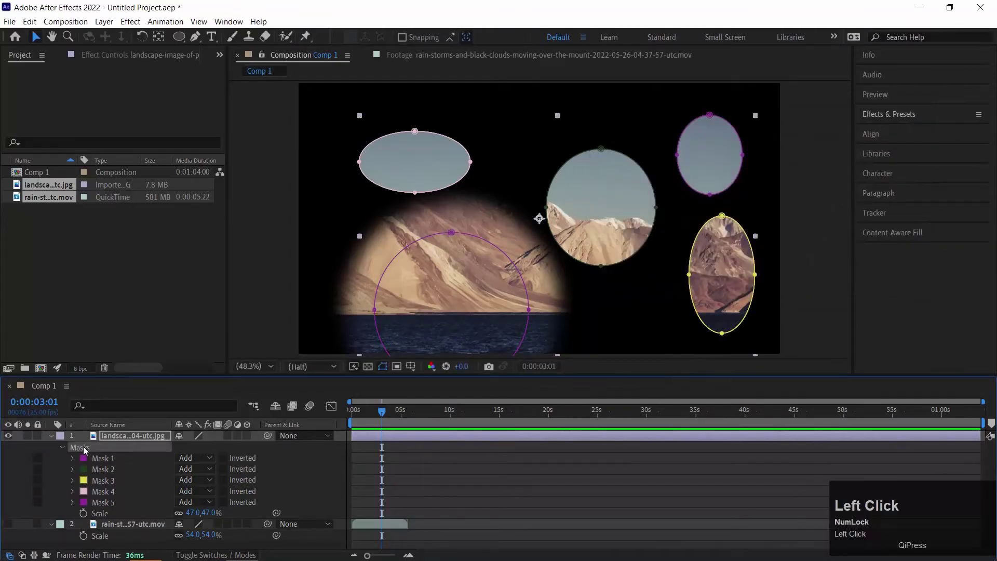
pyautogui.press('Delete')
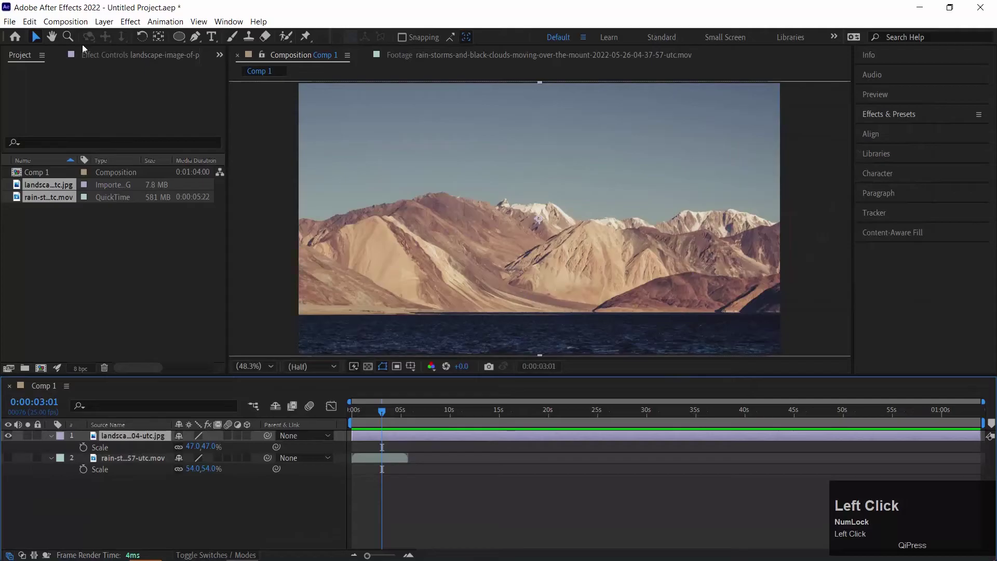
# Step: Draw a closed six-point mask around the central mountains and part of the sky with the Pen tool
pyautogui.moveTo(197, 39); pyautogui.dragTo(197, 36)
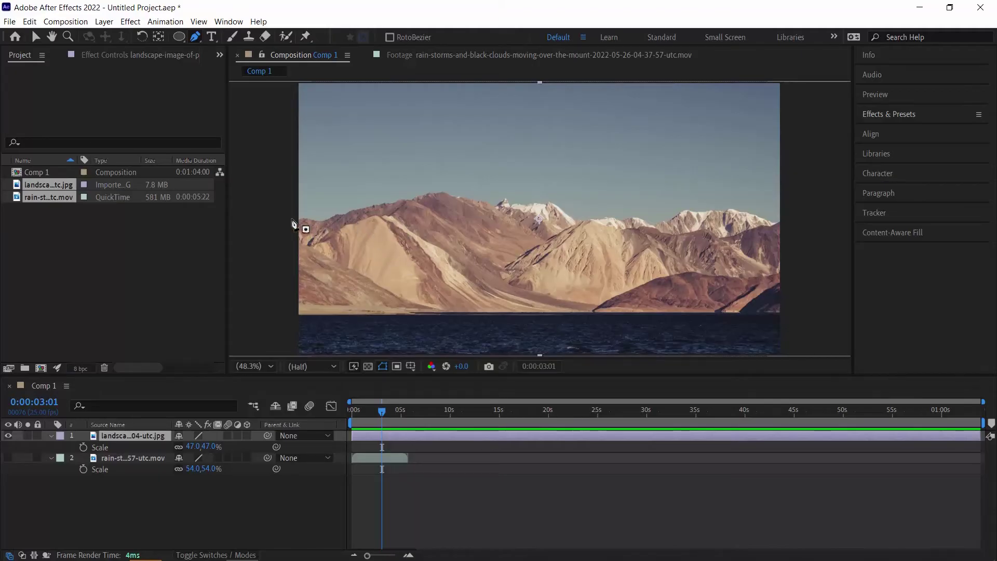
pyautogui.click(372, 228)
pyautogui.click(445, 151)
pyautogui.click(616, 160)
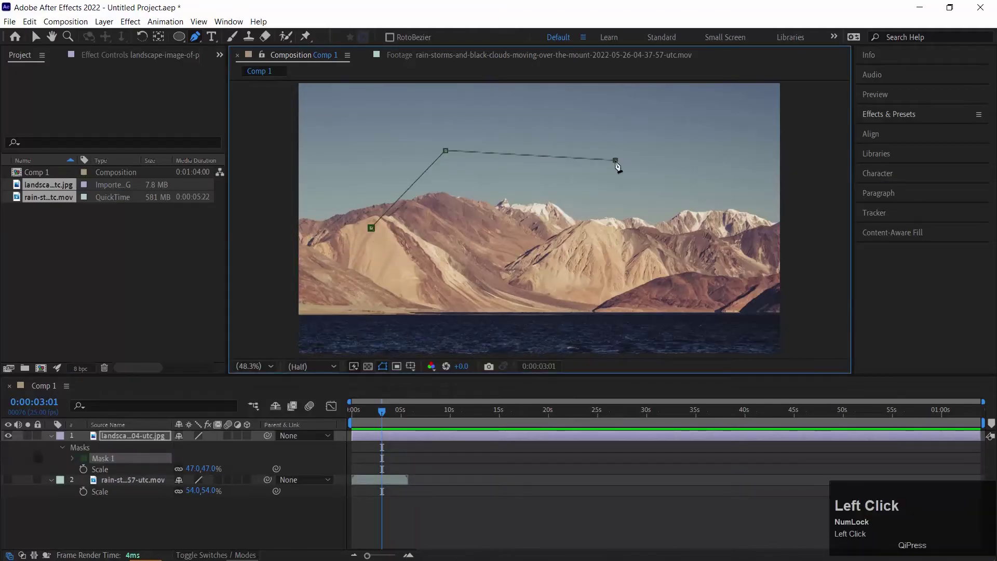
pyautogui.click(406, 311)
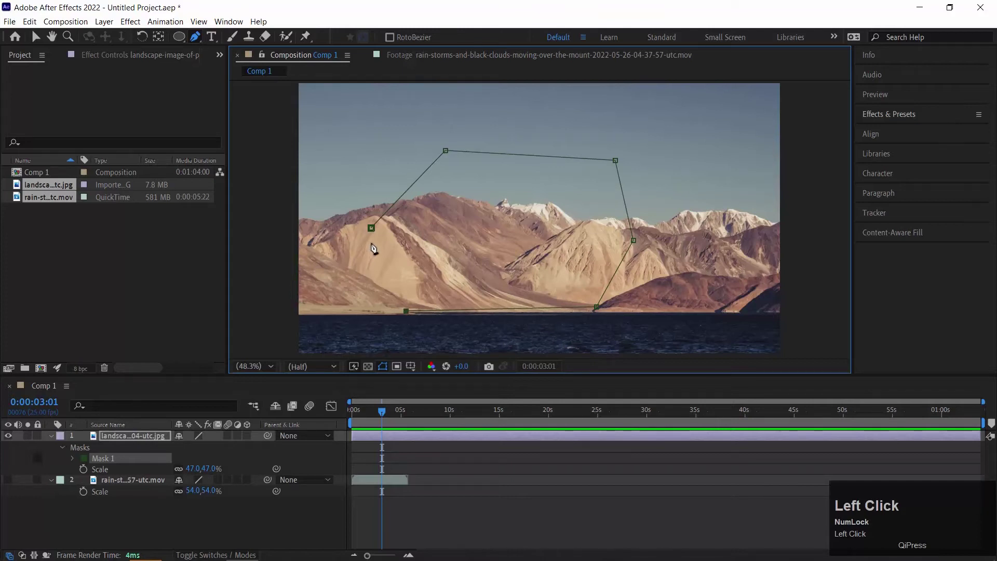
pyautogui.click(372, 228)
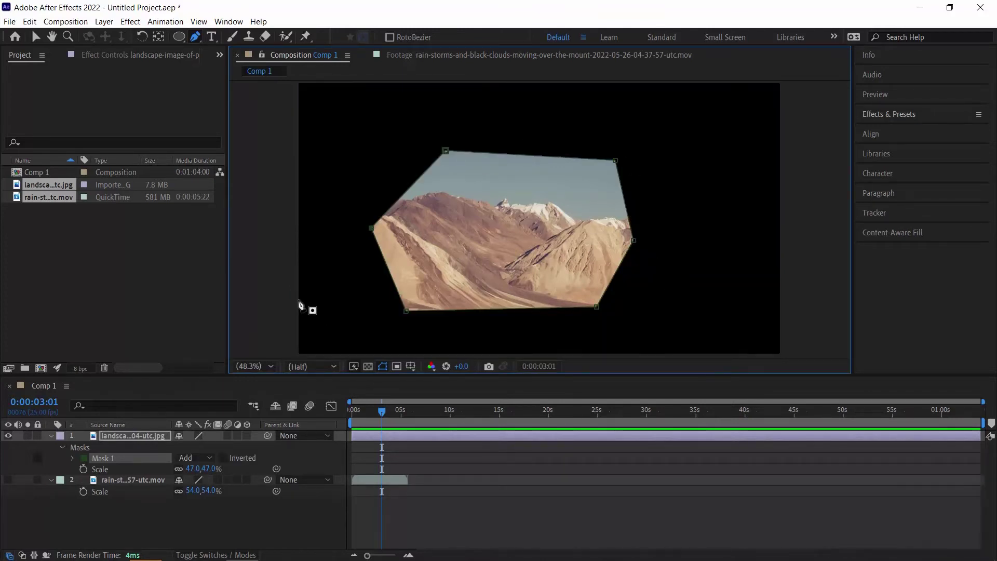
# Step: Undo the six-point Pen mask on the landscape layer
pyautogui.hotkey('ctrl', 'z')
pyautogui.hotkey('ctrl', 'z')
pyautogui.hotkey('ctrl', 'z')
pyautogui.hotkey('ctrl', 'z')
pyautogui.hotkey('ctrl', 'z')
# Step: Draw a closed Pen mask around the water, following the shoreline and the lower edge of the frame
pyautogui.click(287, 316)
pyautogui.click(476, 313)
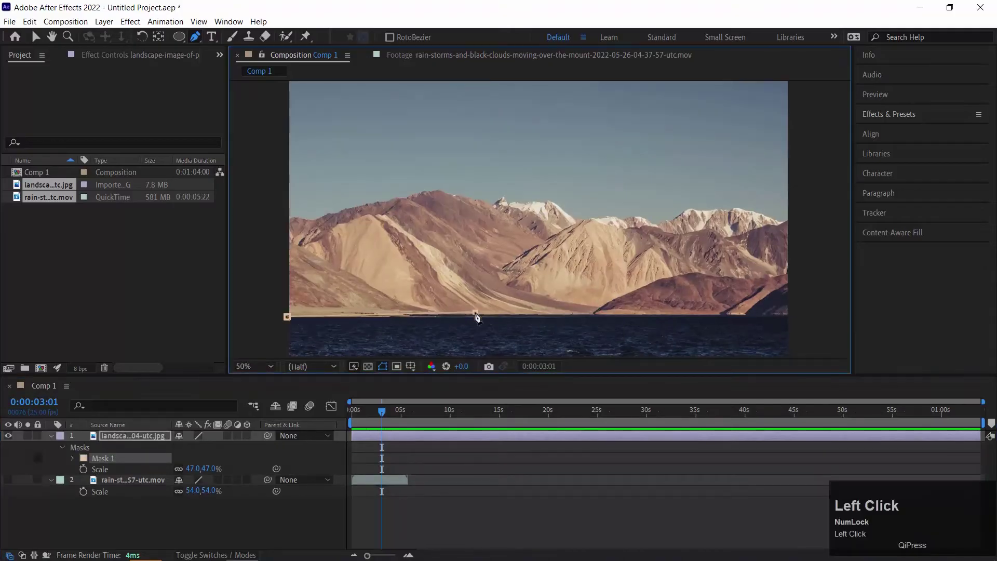
pyautogui.click(789, 315)
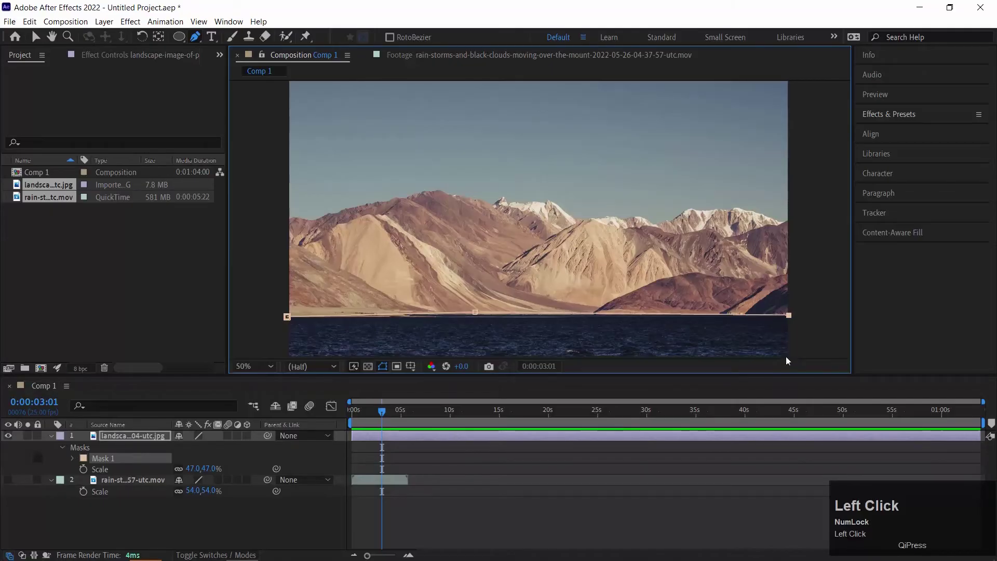
pyautogui.click(787, 354)
pyautogui.click(459, 354)
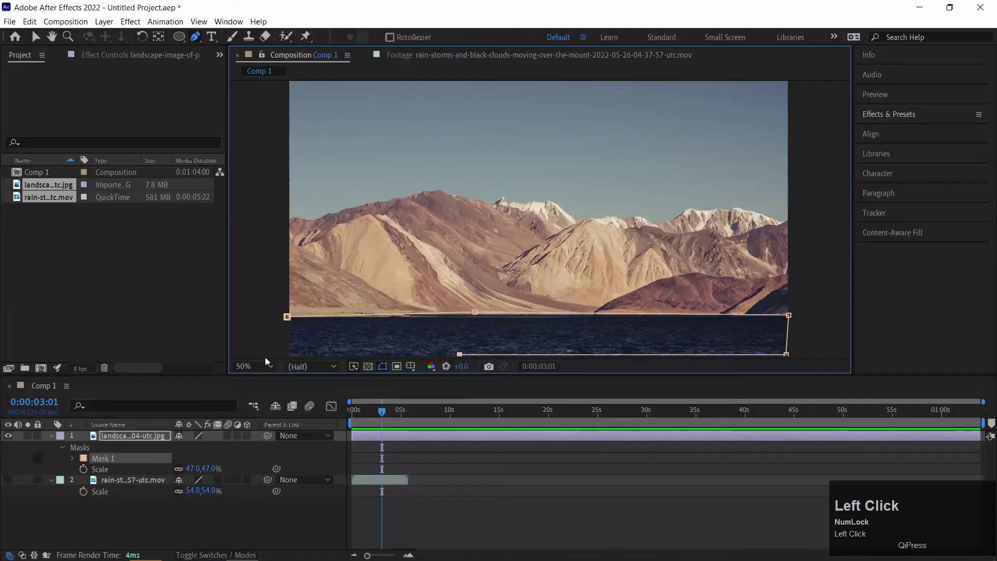
pyautogui.click(288, 355)
pyautogui.click(287, 318)
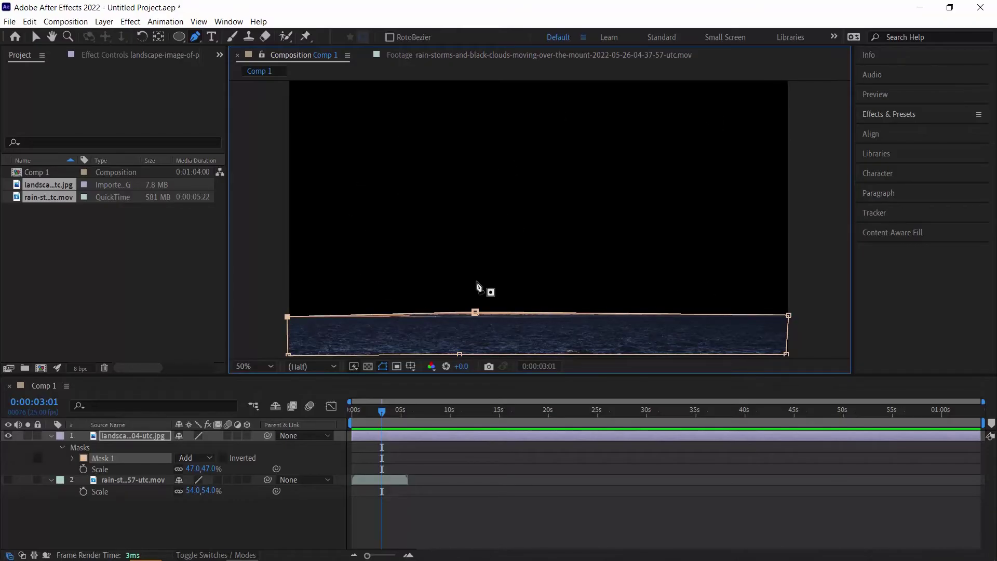
# Step: Delete the water mask from the landscape layer
pyautogui.click(104, 454)
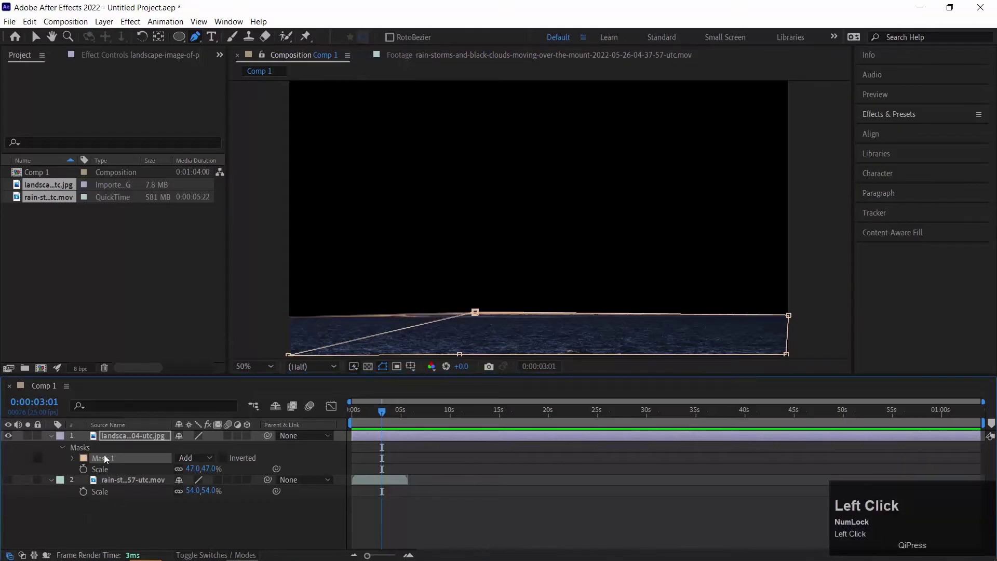
pyautogui.click(81, 456)
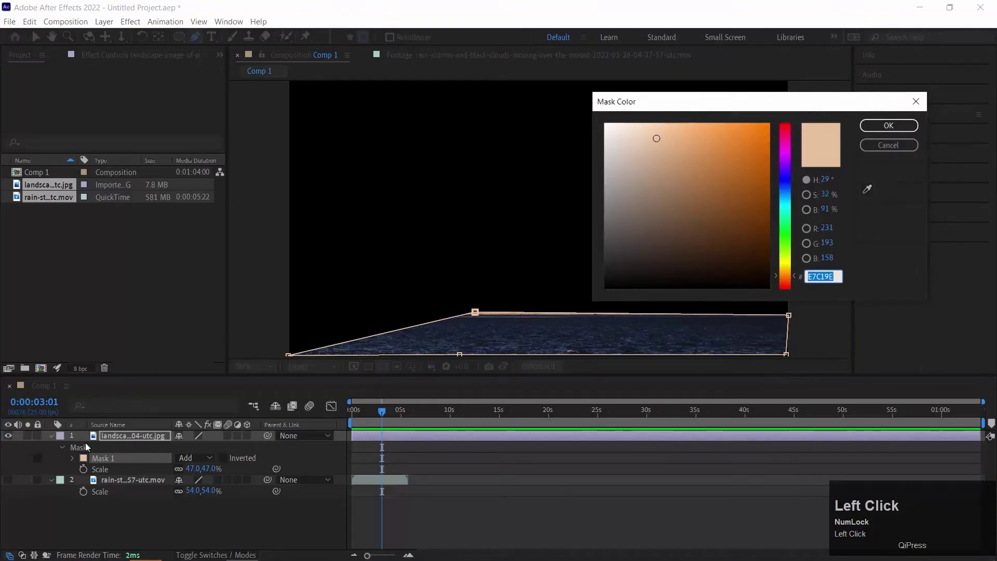
pyautogui.press('Return')
pyautogui.click(86, 442)
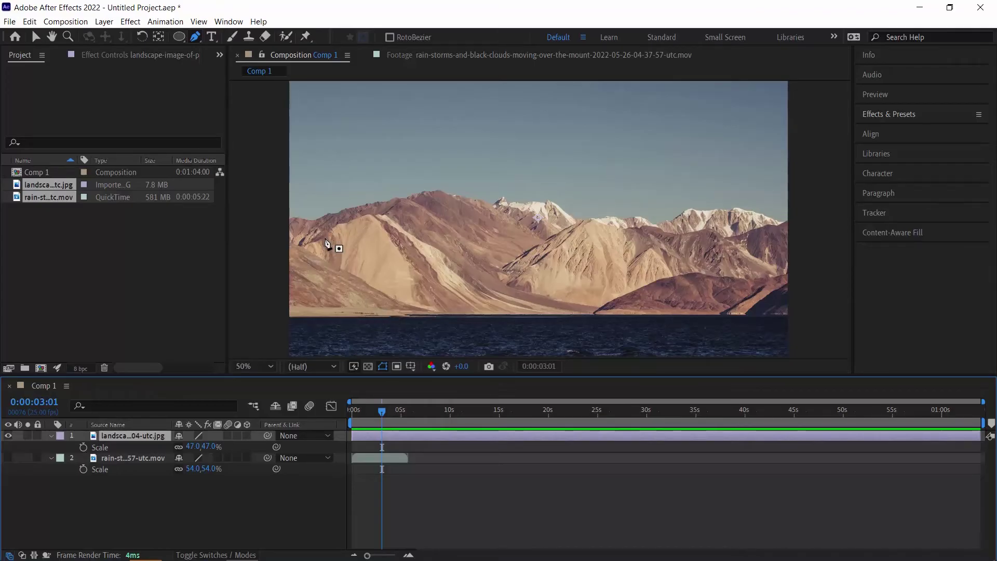
# Step: Switch to the Selection tool and maximize the composition view to fill the workspace
pyautogui.click(309, 242)
pyautogui.press('v')
pyautogui.click(268, 195)
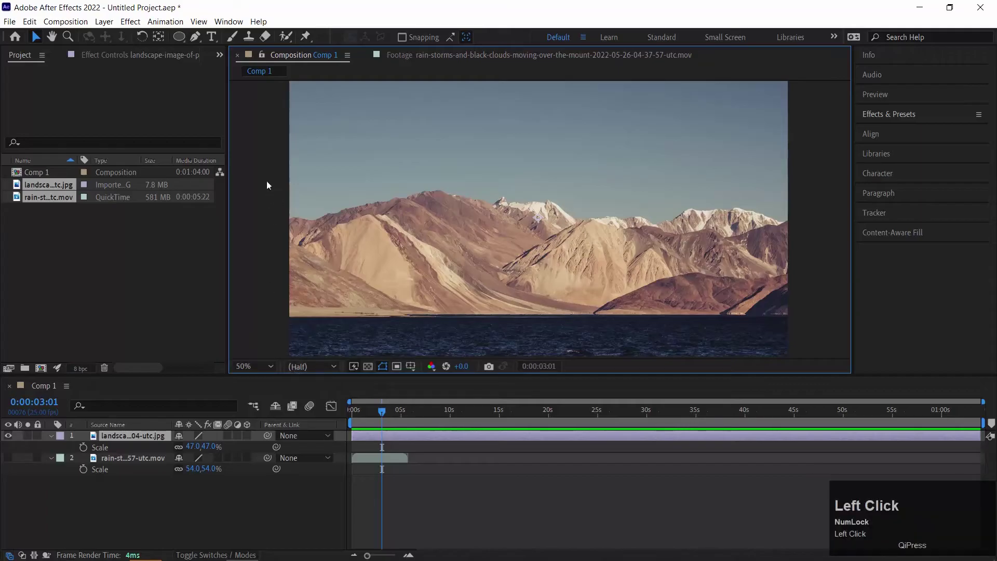
pyautogui.press('`')
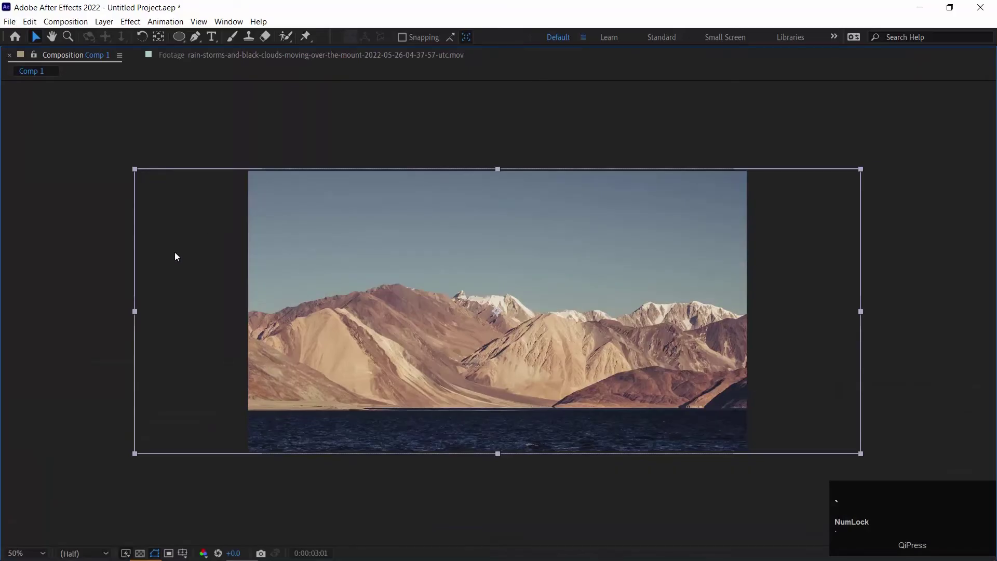
# Step: Examine the landscape's mountain skyline at magnifications from 25% to 200%
pyautogui.hotkey('ctrl', '=')
pyautogui.hotkey('ctrl', '-')
pyautogui.hotkey('ctrl', '-')
pyautogui.hotkey('ctrl', '-')
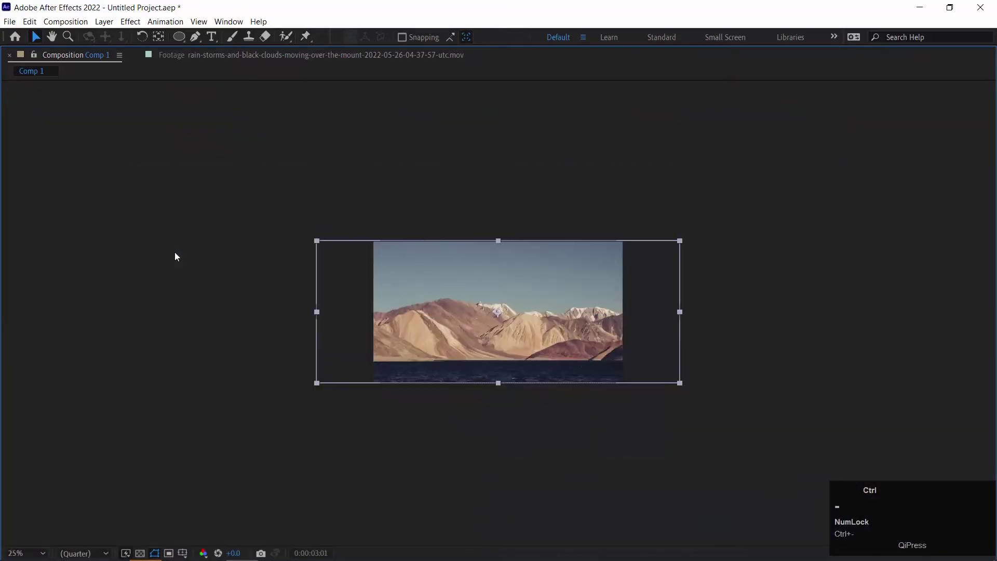
pyautogui.hotkey('ctrl', '=')
pyautogui.hotkey('ctrl', '=')
pyautogui.hotkey('ctrl', '-')
pyautogui.hotkey('ctrl', '-')
pyautogui.hotkey('ctrl', '=')
pyautogui.hotkey('ctrl', '=')
pyautogui.hotkey('ctrl', '=')
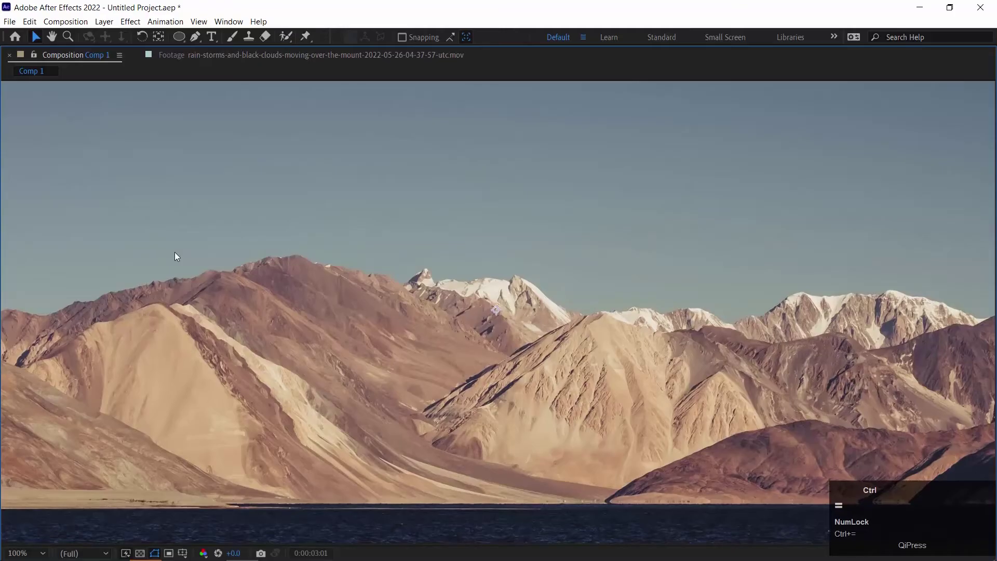
pyautogui.hotkey('ctrl', '-')
pyautogui.hotkey('ctrl', '=')
pyautogui.hotkey('ctrl', '=')
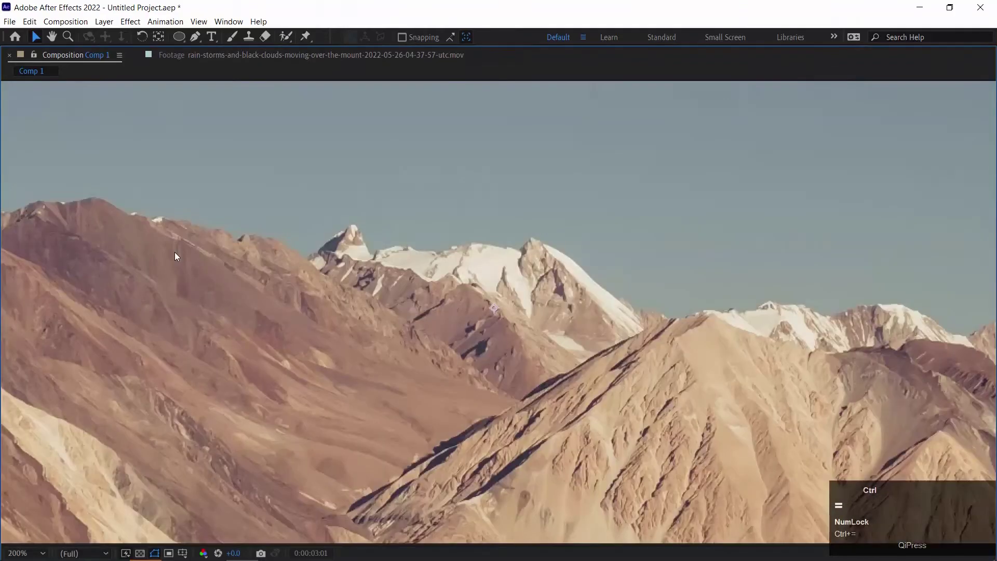
pyautogui.press('space')
pyautogui.moveTo(280, 267); pyautogui.dragTo(305, 289)
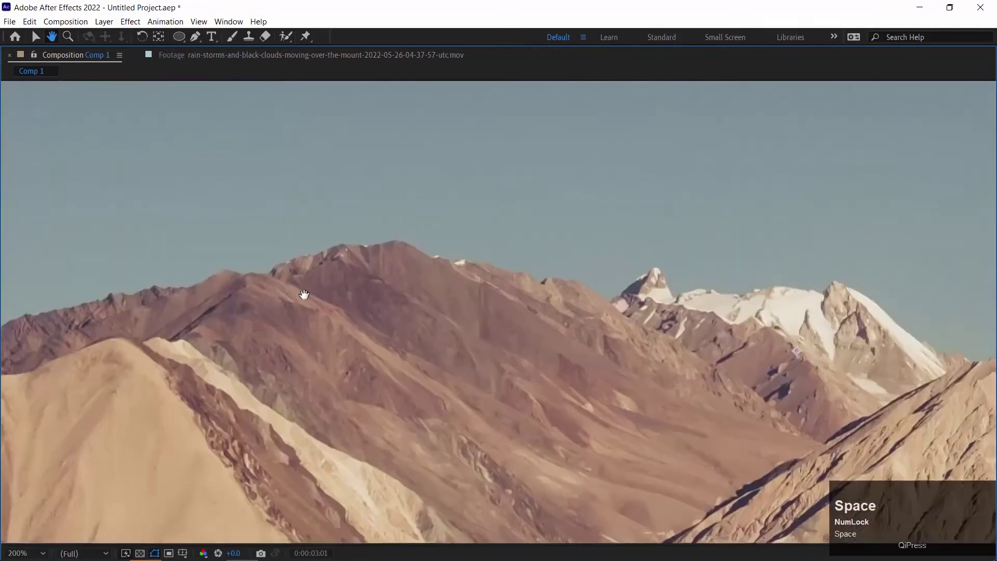
pyautogui.hotkey('ctrl', '-')
pyautogui.hotkey('ctrl', '-')
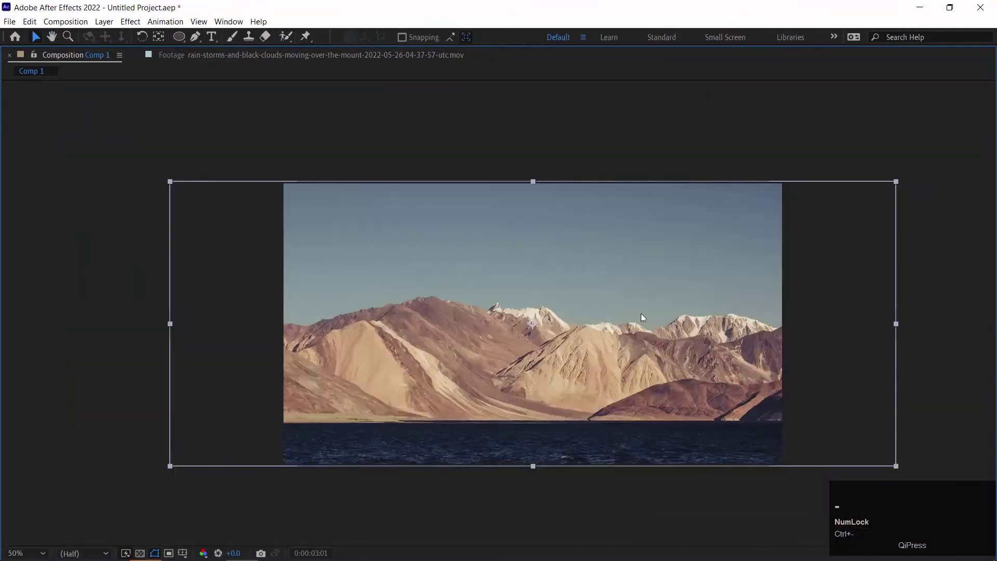
# Step: Start a new Pen mask just outside the landscape's left edge and trace the first low hump of the ridge
pyautogui.click(195, 37)
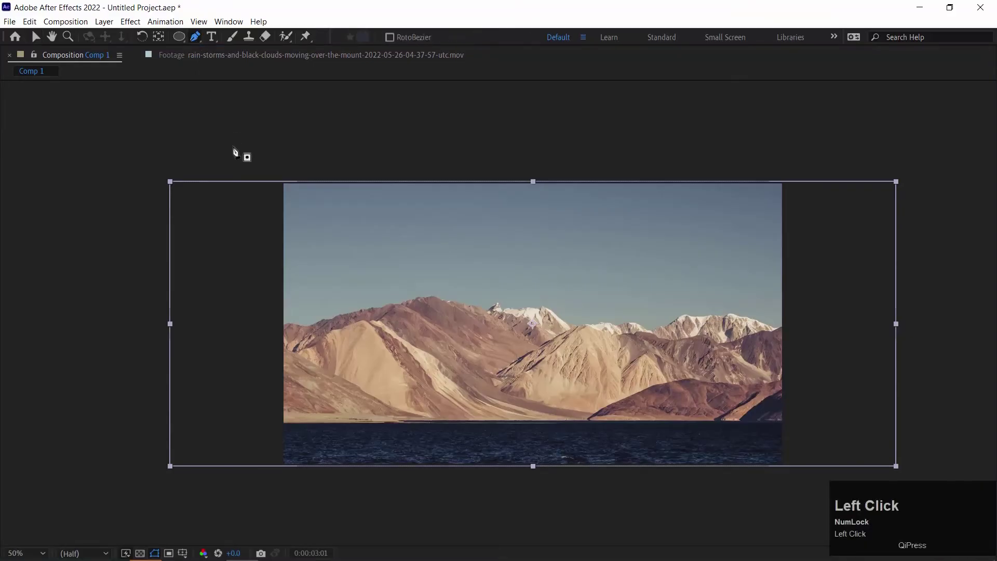
pyautogui.click(285, 118)
pyautogui.hotkey('ctrl', 'z')
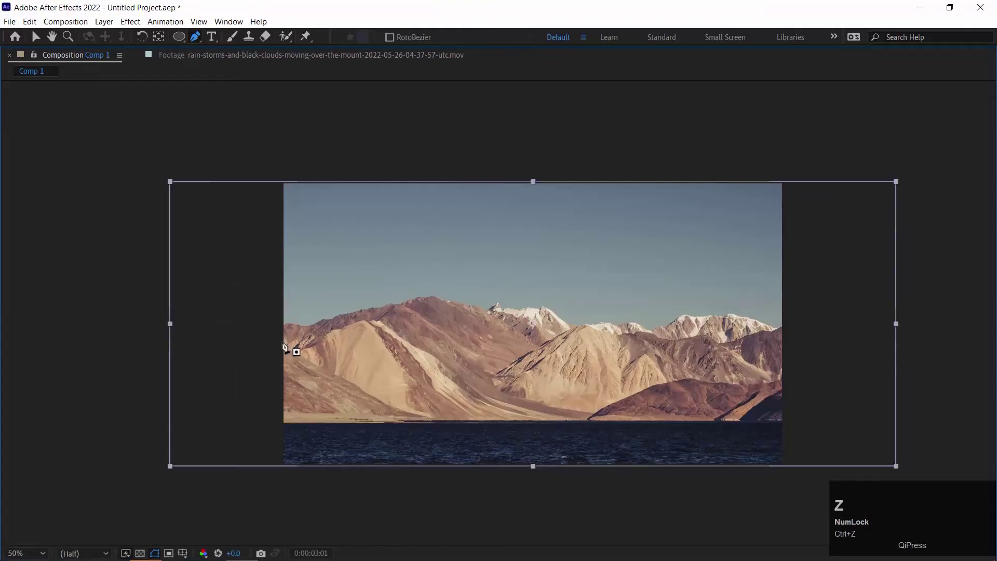
pyautogui.scroll(5, 286, 324)
pyautogui.moveTo(263, 312); pyautogui.dragTo(555, 351)
pyautogui.click(208, 368)
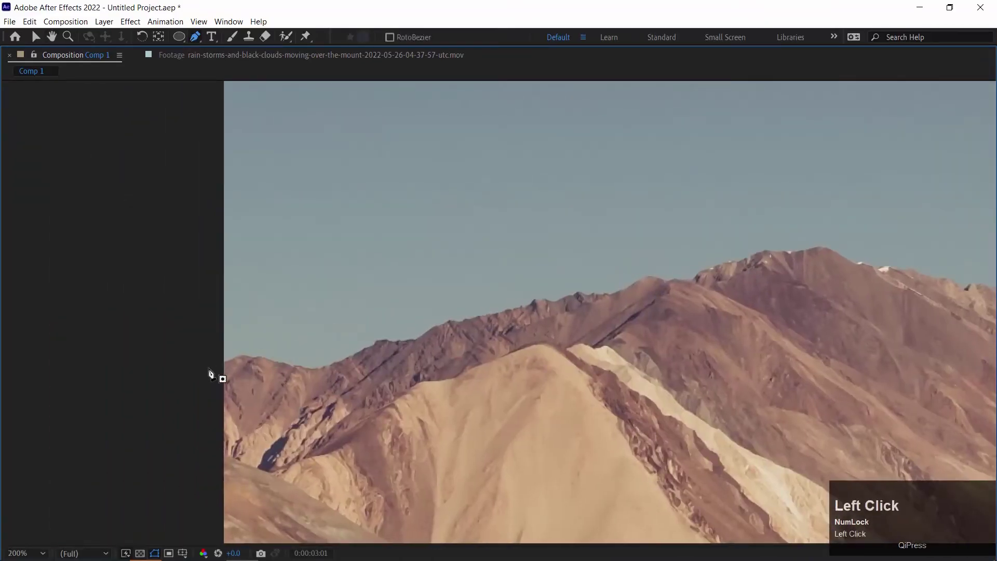
pyautogui.click(294, 367)
pyautogui.moveTo(366, 350); pyautogui.dragTo(406, 330)
# Step: Continue the mask up the jagged left ridge at high magnification, undoing misplaced points along the way
pyautogui.click(412, 341)
pyautogui.moveTo(428, 344); pyautogui.dragTo(559, 285)
pyautogui.moveTo(516, 318); pyautogui.dragTo(559, 310)
pyautogui.scroll(2, 559, 309)
pyautogui.moveTo(491, 351); pyautogui.dragTo(488, 311)
pyautogui.moveTo(247, 379); pyautogui.dragTo(218, 385)
pyautogui.moveTo(290, 356); pyautogui.dragTo(380, 383)
pyautogui.hotkey('ctrl', 'z')
pyautogui.press('space')
pyautogui.hotkey('ctrl', 'z')
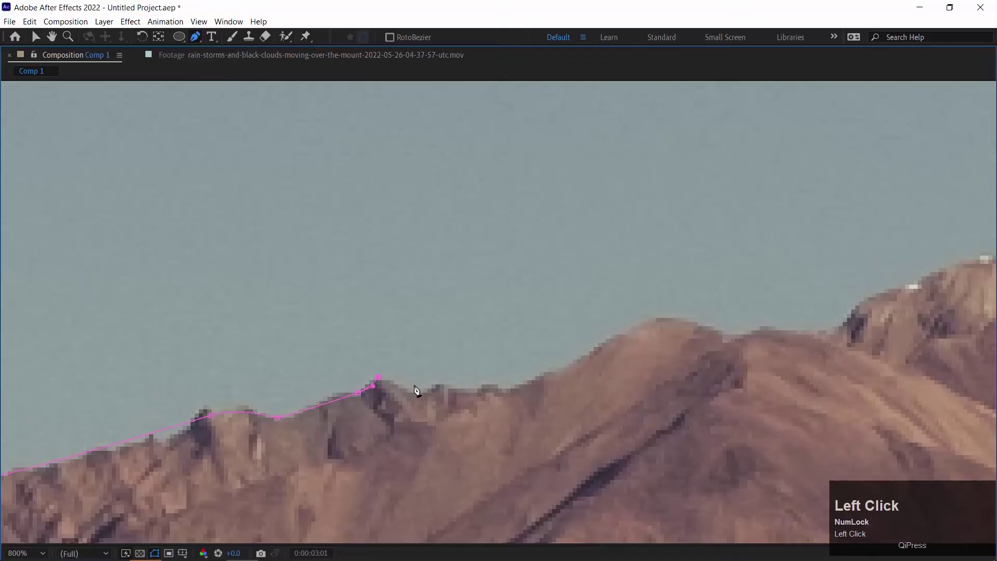
# Step: Trace the mask over the rounded brown shoulder to the notch below the tallest brown mountain
pyautogui.click(542, 394)
pyautogui.moveTo(542, 383); pyautogui.dragTo(565, 367)
pyautogui.press('space')
pyautogui.moveTo(703, 357); pyautogui.dragTo(410, 330)
pyautogui.press('space')
pyautogui.moveTo(515, 359); pyautogui.dragTo(359, 368)
pyautogui.hotkey('ctrl', 'z')
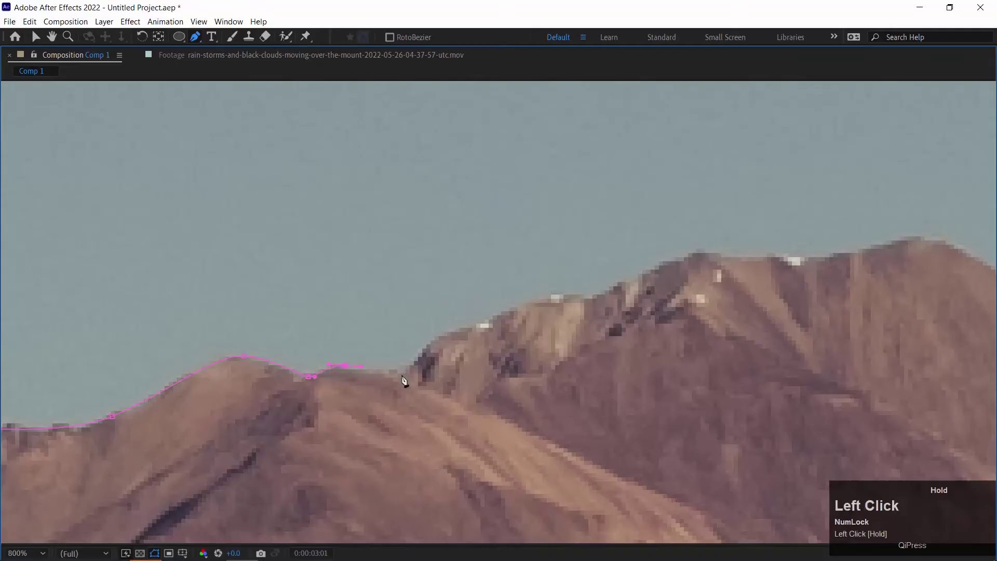
pyautogui.click(406, 373)
pyautogui.click(548, 334)
pyautogui.hotkey('ctrl', 'z')
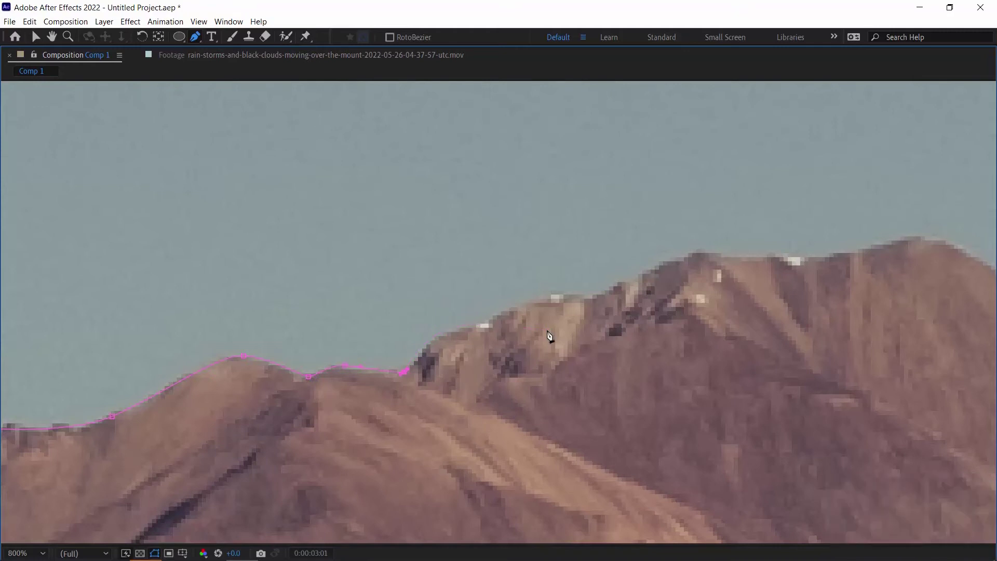
# Step: Extend the mask up the rocky slope to the left crest of the tallest brown mountain
pyautogui.moveTo(547, 342); pyautogui.dragTo(389, 356)
pyautogui.press('z')
pyautogui.moveTo(196, 37); pyautogui.dragTo(292, 79)
pyautogui.hotkey('ctrl', 'z')
pyautogui.press('g')
pyautogui.moveTo(324, 341); pyautogui.dragTo(373, 337)
pyautogui.hotkey('ctrl', 'z')
pyautogui.press('space')
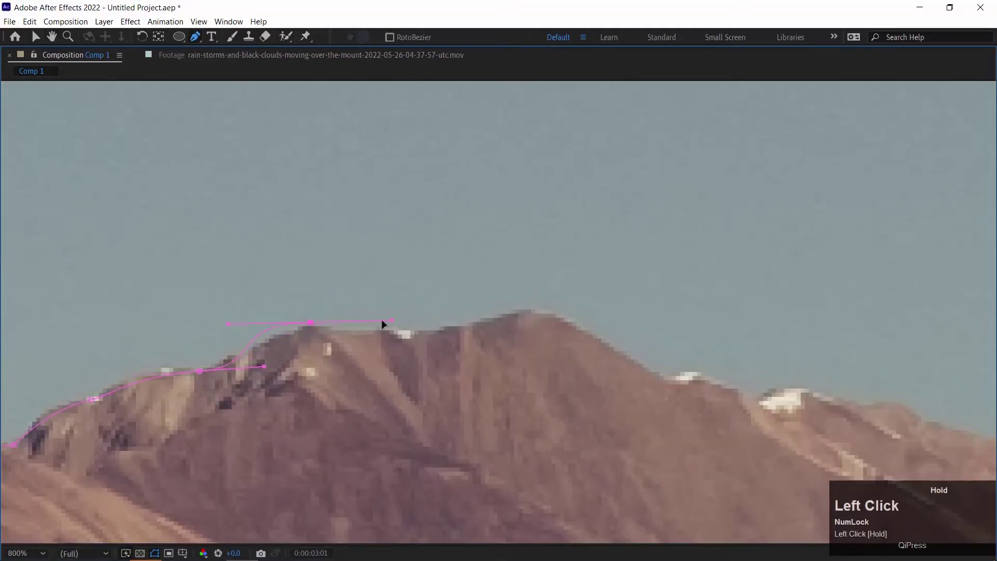
# Step: Trace the mask over the brown mountain's summit and down its right slope past the first snow patch
pyautogui.press('space')
pyautogui.moveTo(534, 309); pyautogui.dragTo(377, 379)
pyautogui.moveTo(378, 379); pyautogui.dragTo(498, 387)
pyautogui.click(517, 448)
pyautogui.hotkey('ctrl', 'z')
pyautogui.moveTo(379, 381)
pyautogui.mouseDown()
pyautogui.moveTo(375, 398)
pyautogui.moveTo(385, 379)
pyautogui.mouseUp()
pyautogui.click(484, 431)
pyautogui.moveTo(581, 456); pyautogui.dragTo(604, 477)
pyautogui.keyDown('alt'); pyautogui.click(509, 458); pyautogui.keyUp('alt')
pyautogui.hotkey('ctrl', 'z')
pyautogui.click(529, 447)
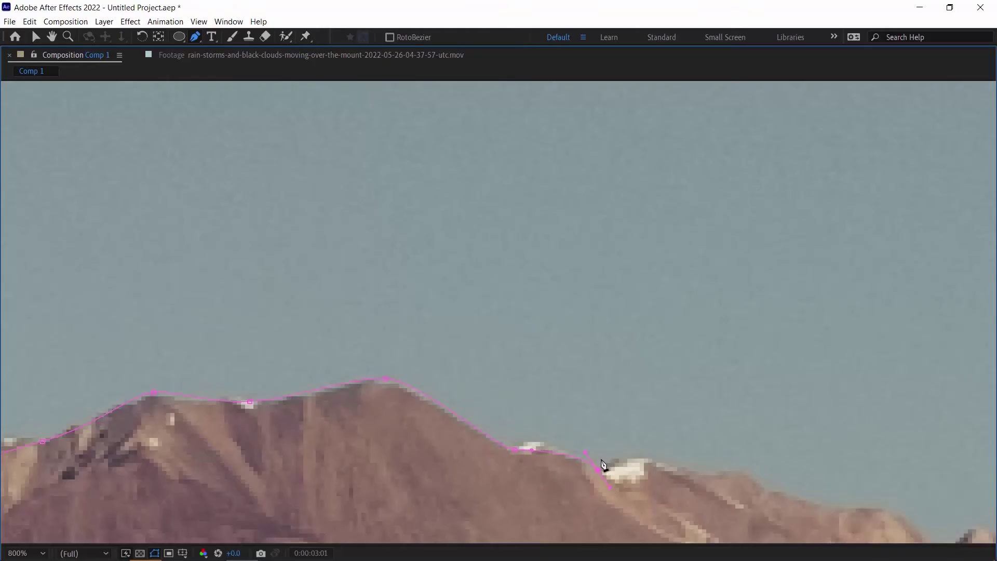
# Step: Curve the mask over the larger snow patch on the right slope, adjusting the curve handle to fit its outline
pyautogui.click(596, 422)
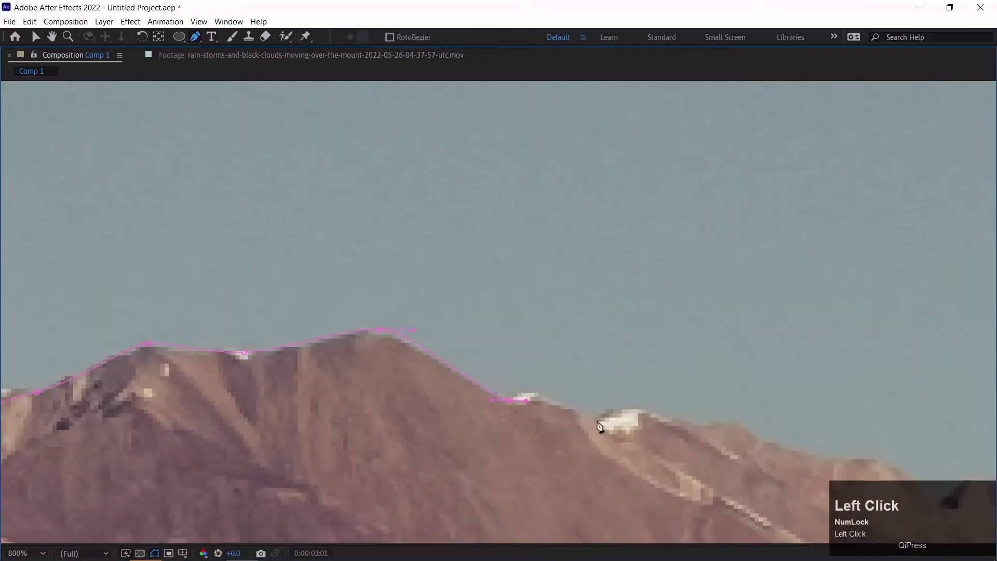
pyautogui.moveTo(596, 423); pyautogui.dragTo(770, 440)
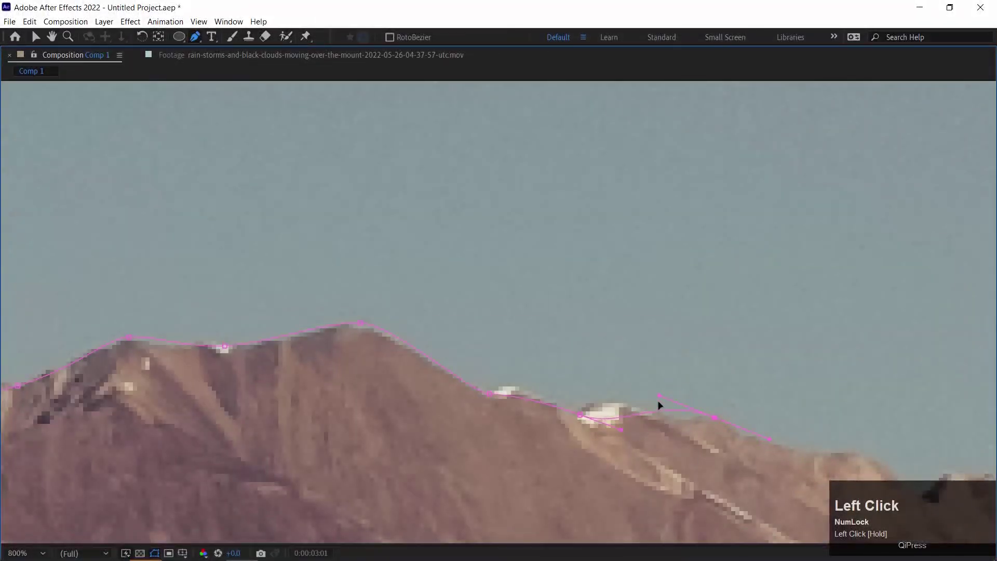
pyautogui.moveTo(656, 399); pyautogui.dragTo(628, 400)
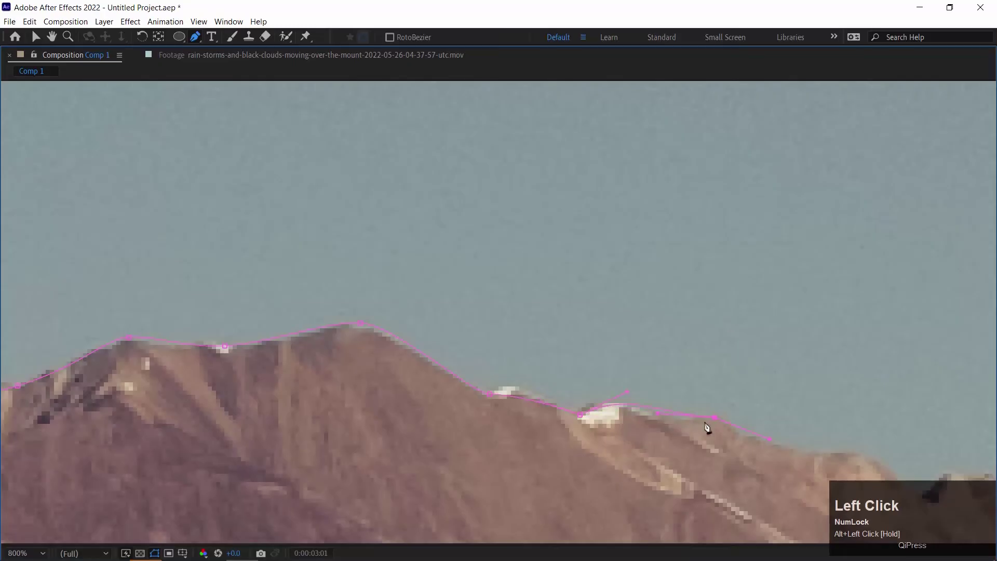
pyautogui.moveTo(771, 445); pyautogui.dragTo(251, 400)
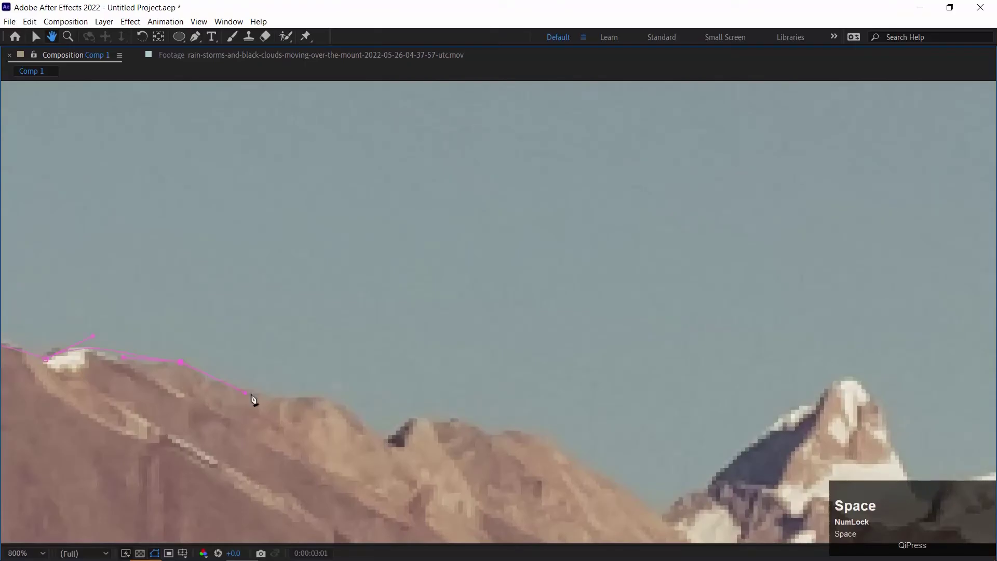
# Step: Continue the mask down the descending brown ridge, around the small dark notch and onto the next hump
pyautogui.click(329, 403)
pyautogui.moveTo(331, 402); pyautogui.dragTo(387, 403)
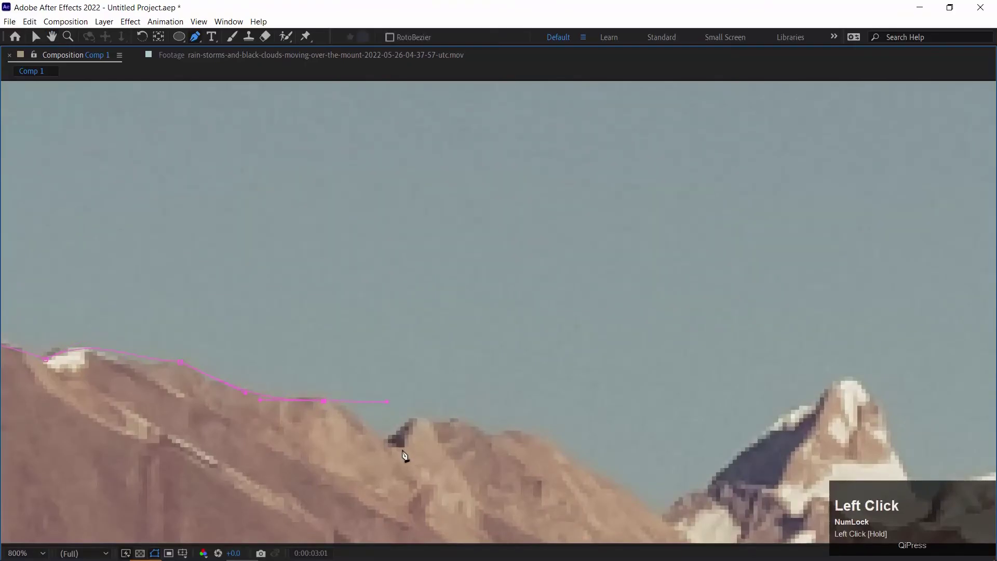
pyautogui.moveTo(390, 441); pyautogui.dragTo(396, 445)
pyautogui.press('alt')
pyautogui.moveTo(359, 433)
pyautogui.mouseDown()
pyautogui.moveTo(338, 442)
pyautogui.moveTo(385, 411)
pyautogui.moveTo(371, 421)
pyautogui.mouseUp()
pyautogui.moveTo(463, 422); pyautogui.dragTo(301, 426)
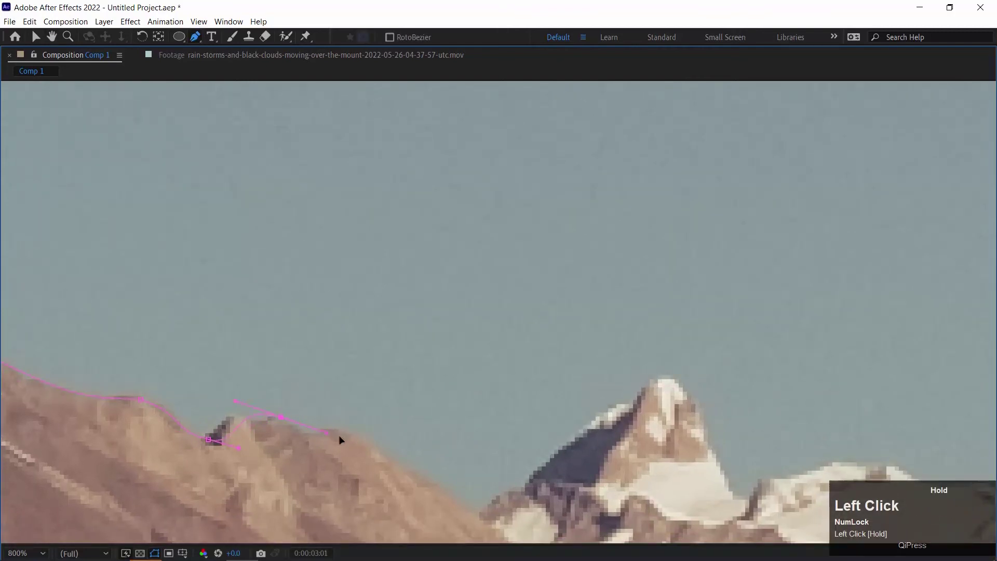
# Step: Trace the mask down to the foot of the pointed snowy peak and up its shaded left side
pyautogui.moveTo(375, 424); pyautogui.dragTo(185, 360)
pyautogui.keyDown('alt'); pyautogui.click(222, 373); pyautogui.keyUp('alt')
pyautogui.click(431, 344)
pyautogui.click(479, 323)
pyautogui.moveTo(479, 329); pyautogui.dragTo(294, 435)
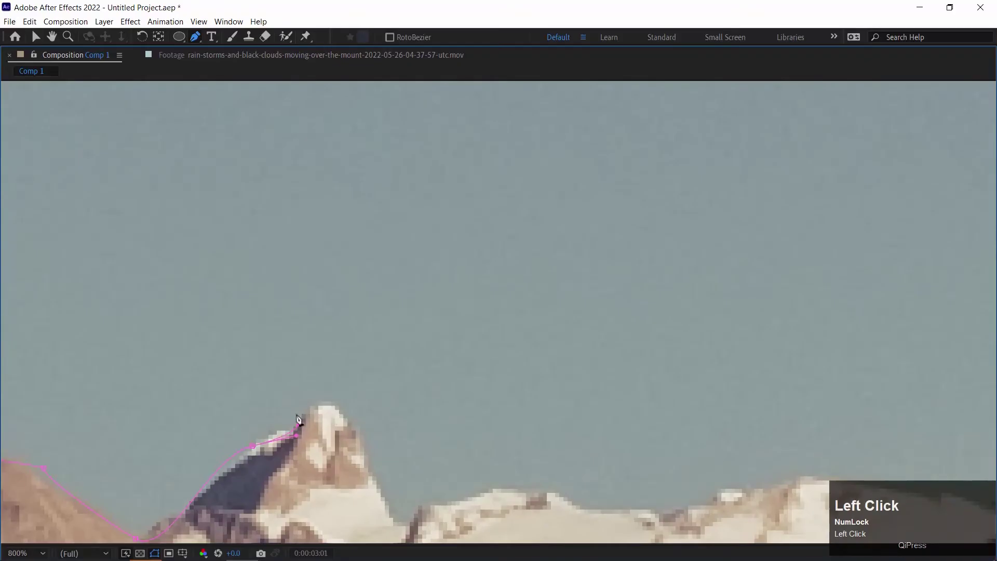
# Step: Carry the mask over the pointed peak's tip, down its right side and onto the adjoining snow ridge
pyautogui.click(505, 303)
pyautogui.click(519, 303)
pyautogui.moveTo(296, 340); pyautogui.dragTo(330, 334)
pyautogui.hotkey('ctrl', 'z')
pyautogui.click(283, 234)
pyautogui.click(351, 349)
pyautogui.click(377, 337)
pyautogui.click(449, 322)
pyautogui.click(529, 335)
# Step: Trace the mask over the large snow-capped peak and down its long snowy slope to the small rock bump
pyautogui.moveTo(614, 344); pyautogui.dragTo(179, 353)
pyautogui.click(236, 333)
pyautogui.moveTo(341, 314); pyautogui.dragTo(393, 326)
pyautogui.moveTo(507, 338); pyautogui.dragTo(532, 351)
pyautogui.click(554, 298)
pyautogui.click(660, 340)
pyautogui.moveTo(845, 491); pyautogui.dragTo(861, 511)
pyautogui.moveTo(861, 511); pyautogui.dragTo(462, 339)
pyautogui.click(434, 312)
pyautogui.click(448, 323)
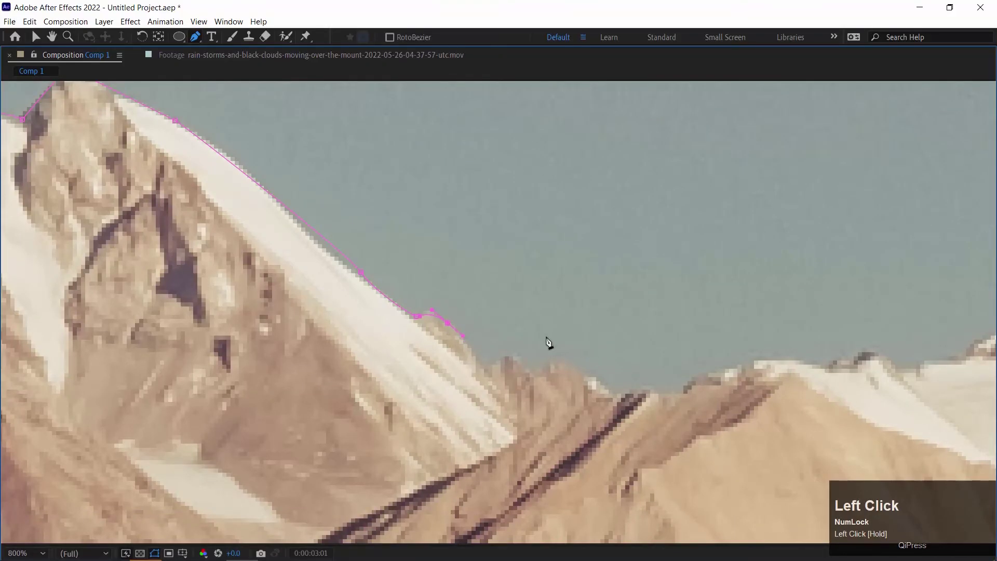
# Step: Look over the remaining skyline beyond the last mask point and return to that point
pyautogui.moveTo(621, 316); pyautogui.dragTo(601, 293)
pyautogui.press('space')
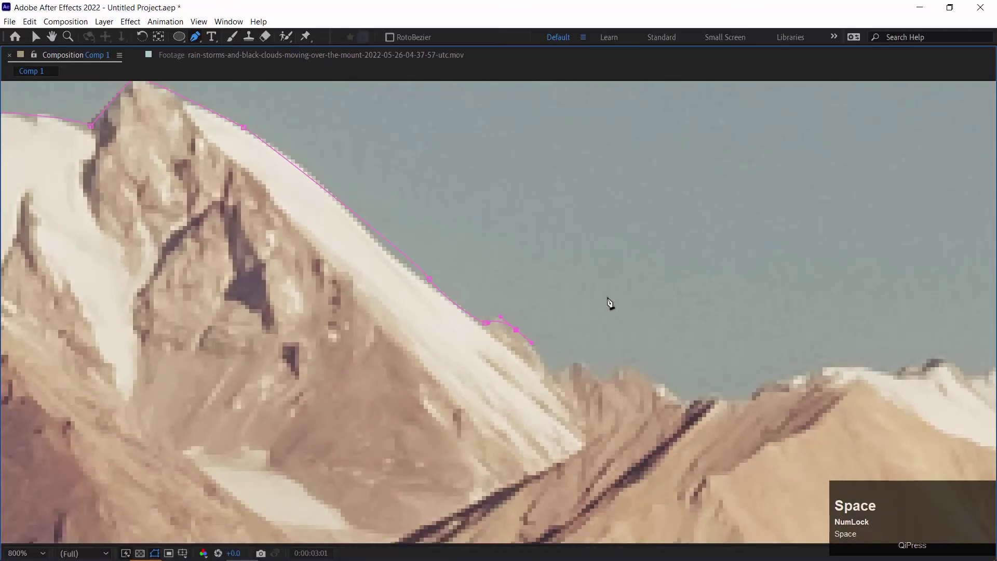
pyautogui.press('space')
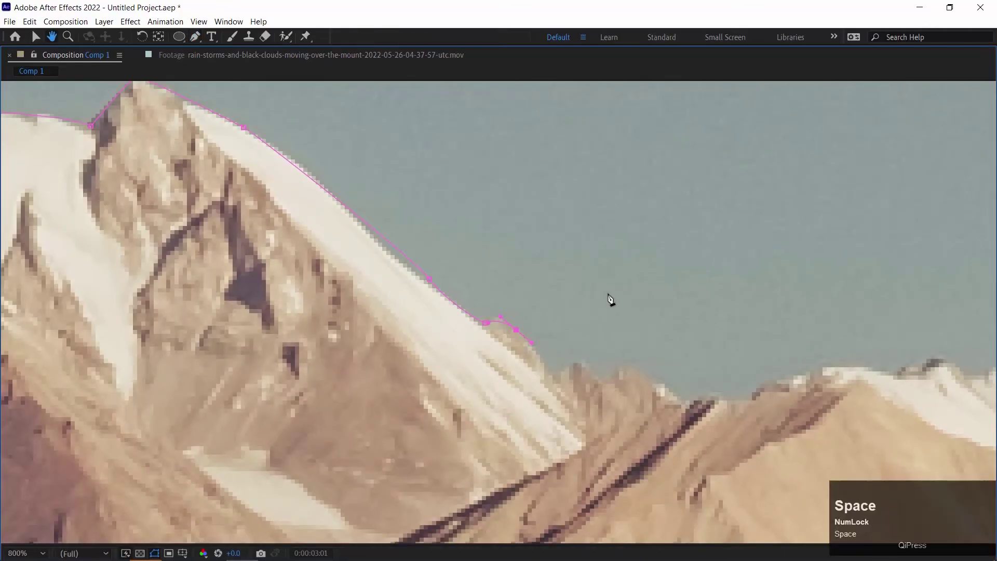
pyautogui.moveTo(741, 301); pyautogui.dragTo(500, 278)
pyautogui.moveTo(777, 283); pyautogui.dragTo(543, 299)
pyautogui.moveTo(687, 296); pyautogui.dragTo(349, 247)
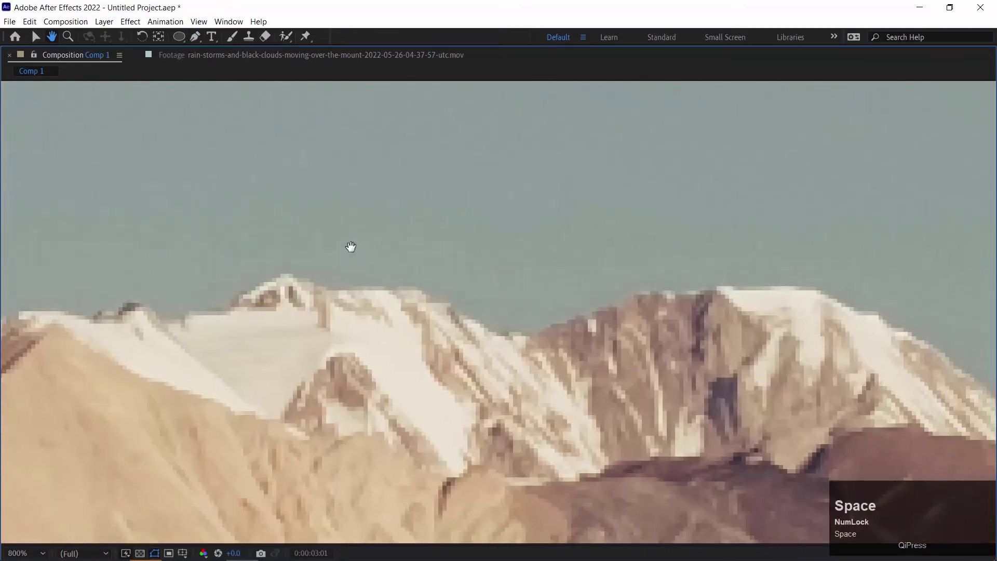
pyautogui.moveTo(287, 258); pyautogui.dragTo(630, 273)
pyautogui.moveTo(458, 277); pyautogui.dragTo(625, 283)
pyautogui.moveTo(364, 301); pyautogui.dragTo(507, 353)
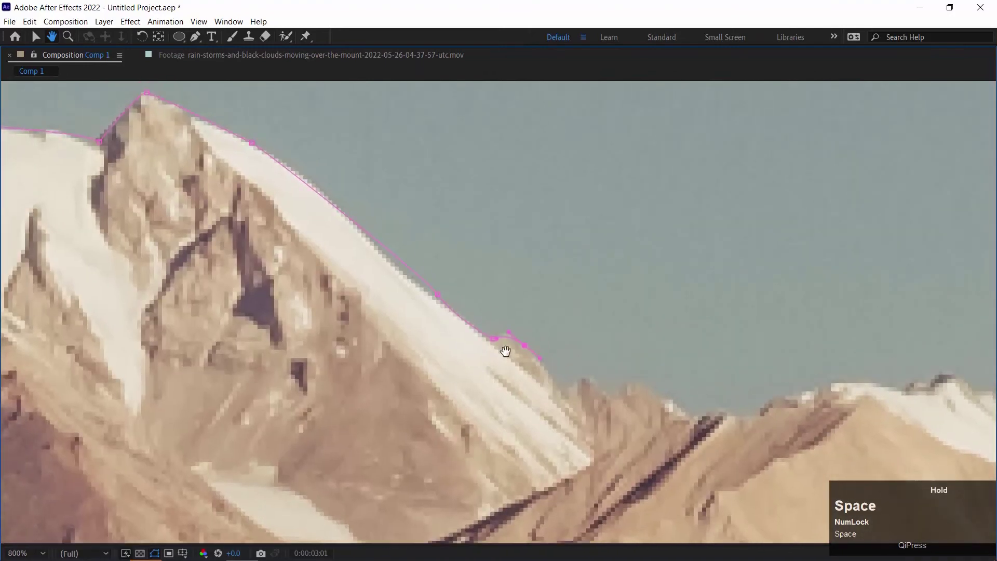
# Step: Continue the mask over the jagged brown rocks, through the dip and onto the next snowy rise
pyautogui.moveTo(576, 386); pyautogui.dragTo(611, 388)
pyautogui.moveTo(712, 414); pyautogui.dragTo(637, 436)
pyautogui.moveTo(542, 422); pyautogui.dragTo(701, 440)
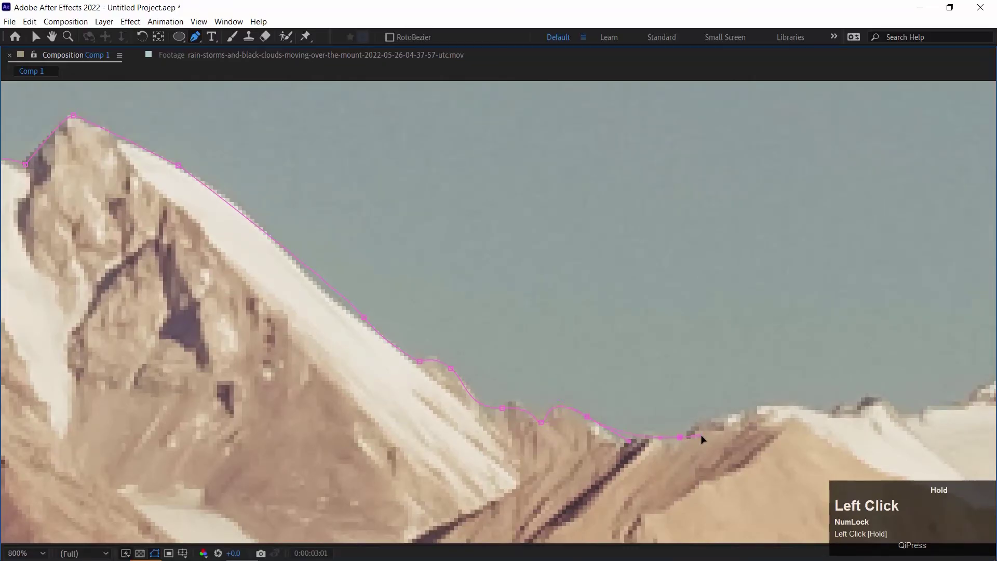
pyautogui.moveTo(788, 407); pyautogui.dragTo(867, 419)
pyautogui.press('space')
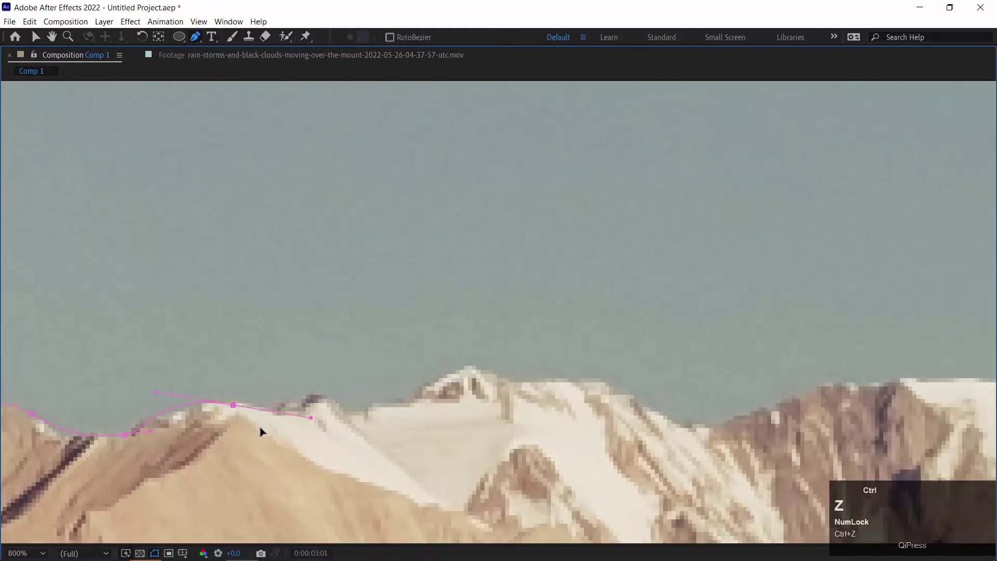
# Step: Trace the mask around the small dark rock bump and over the little snow-capped peak beyond it
pyautogui.click(313, 393)
pyautogui.click(345, 412)
pyautogui.click(420, 397)
pyautogui.click(473, 367)
pyautogui.moveTo(482, 371); pyautogui.dragTo(296, 383)
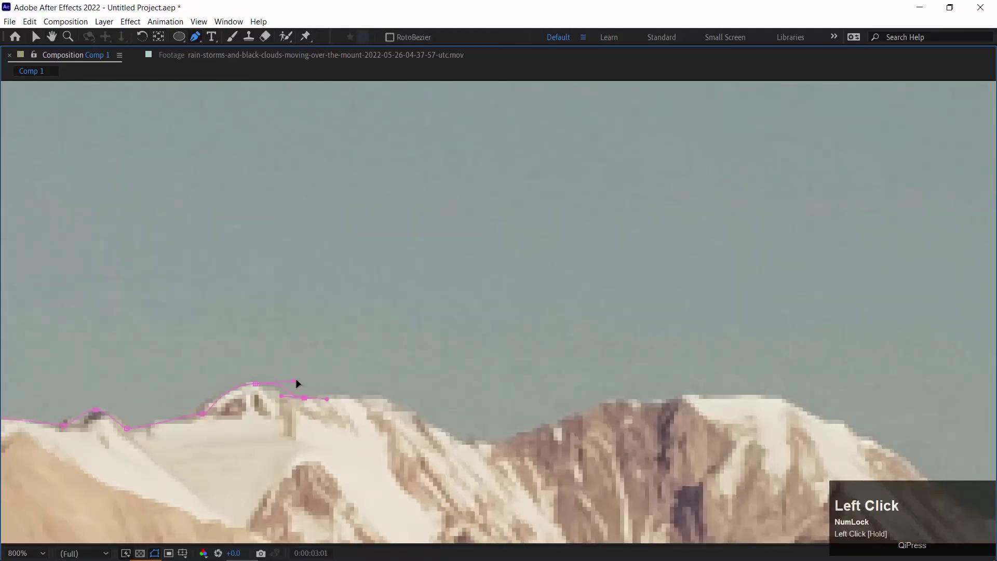
# Step: Extend the mask along the following snowy ridge, through the saddle and up the dark-edged rocky slope
pyautogui.click(311, 396)
pyautogui.click(423, 410)
pyautogui.moveTo(500, 442); pyautogui.dragTo(540, 446)
pyautogui.moveTo(461, 461); pyautogui.dragTo(263, 372)
pyautogui.moveTo(448, 295); pyautogui.dragTo(350, 327)
# Step: Undo the last curve and refit the mask points closely to the dark-edged slope below the snowy summit
pyautogui.click(438, 311)
pyautogui.hotkey('ctrl', 'z')
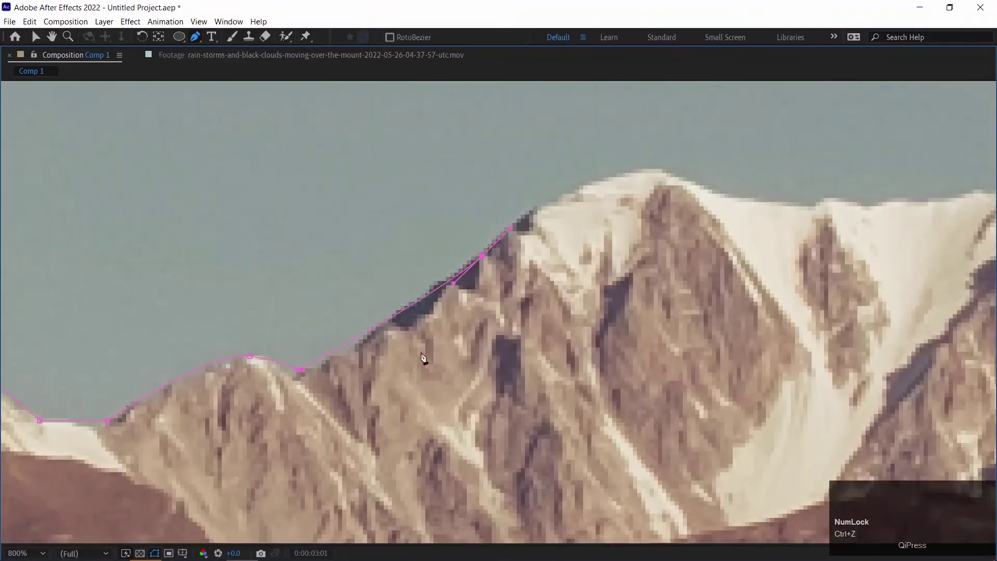
pyautogui.click(370, 332)
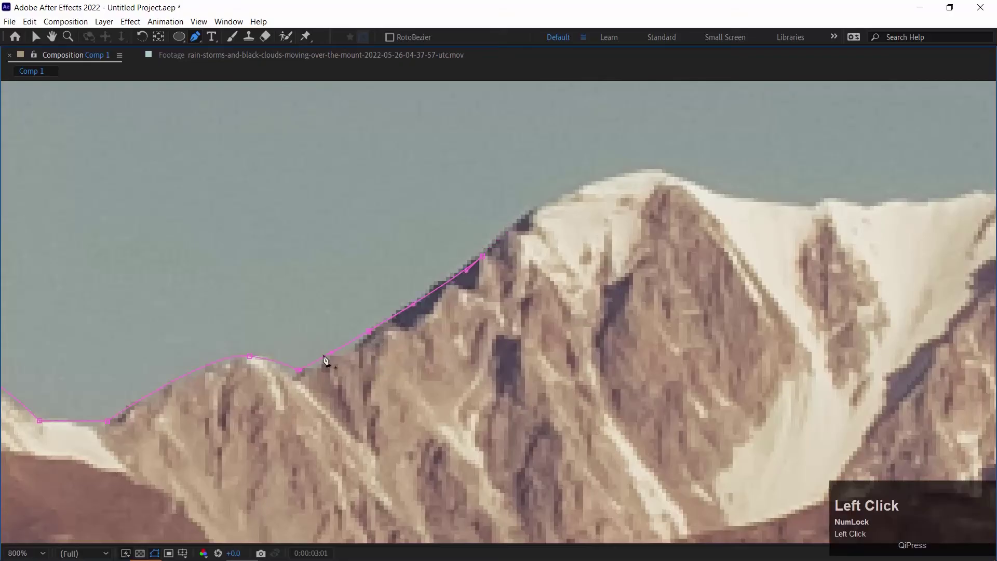
pyautogui.moveTo(369, 335); pyautogui.dragTo(368, 337)
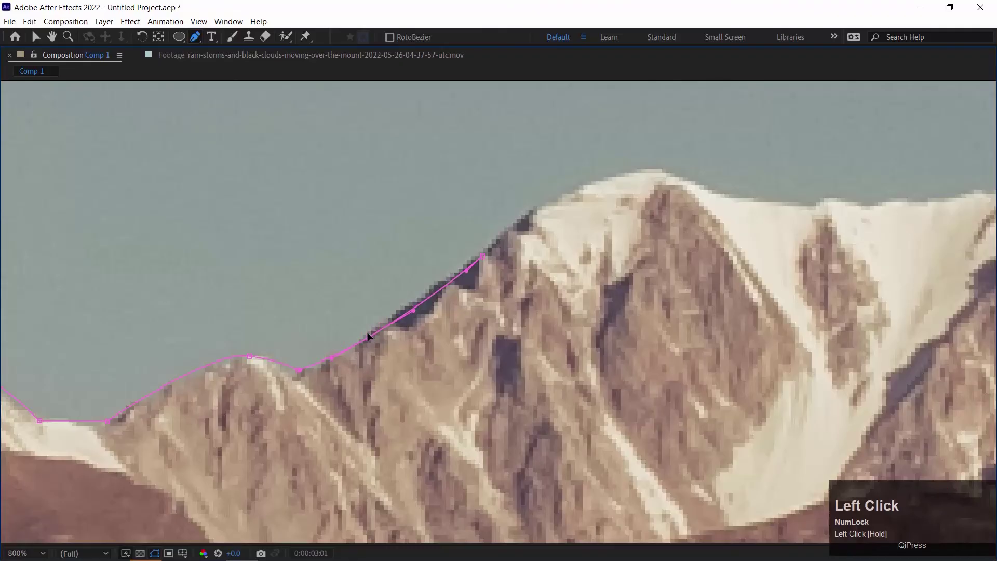
pyautogui.click(482, 257)
# Step: Trace the mask over the snowy summit, through the broad saddle and along the flat rocky ridge to the next snowy peak
pyautogui.moveTo(645, 169); pyautogui.dragTo(697, 182)
pyautogui.moveTo(830, 197); pyautogui.dragTo(492, 250)
pyautogui.click(640, 277)
pyautogui.click(678, 276)
pyautogui.click(700, 281)
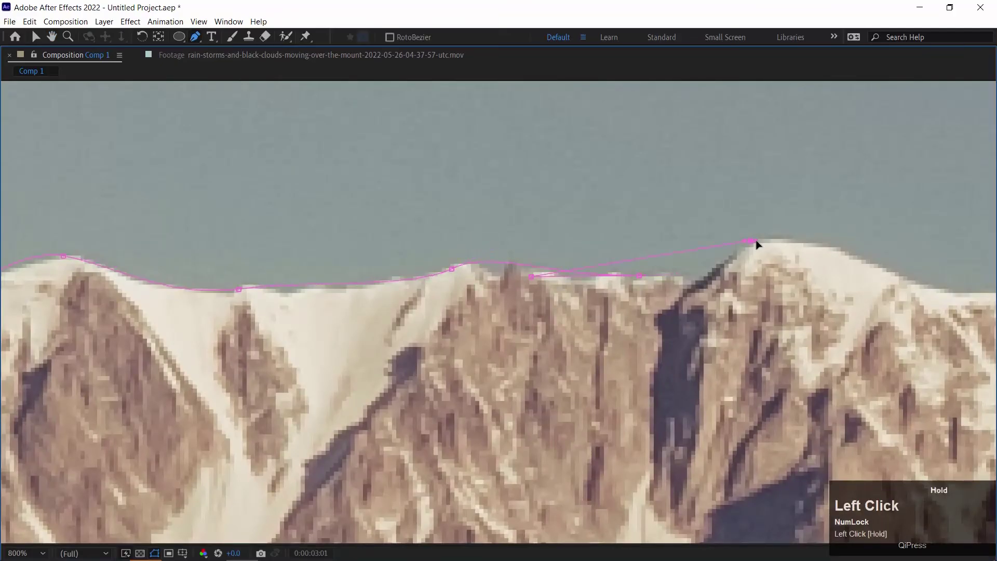
pyautogui.click(747, 245)
pyautogui.moveTo(743, 257); pyautogui.dragTo(398, 279)
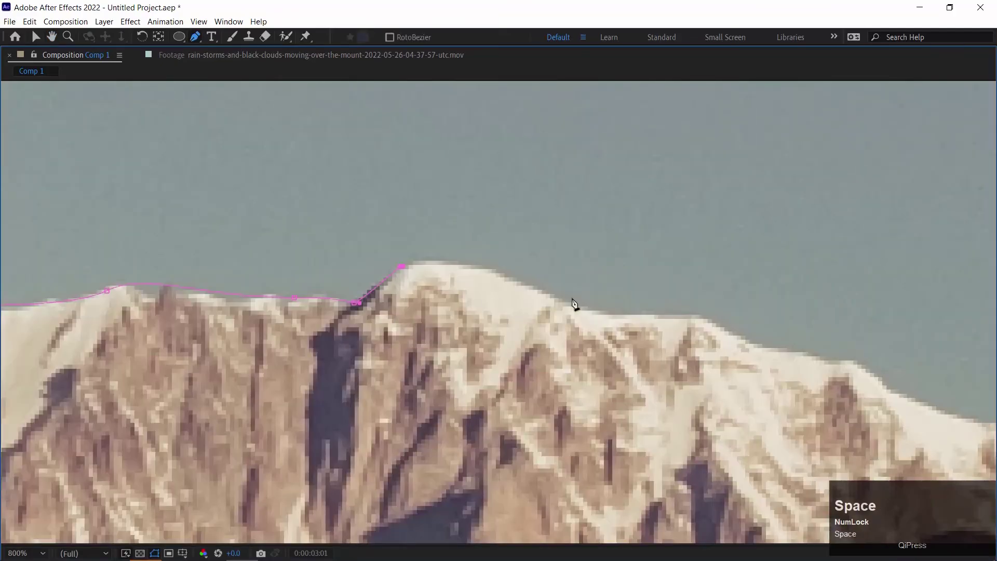
# Step: Curve the mask over the rounded snowy peak and onto the shallow ledge below, undoing and refitting the loose curves
pyautogui.moveTo(566, 299); pyautogui.dragTo(638, 345)
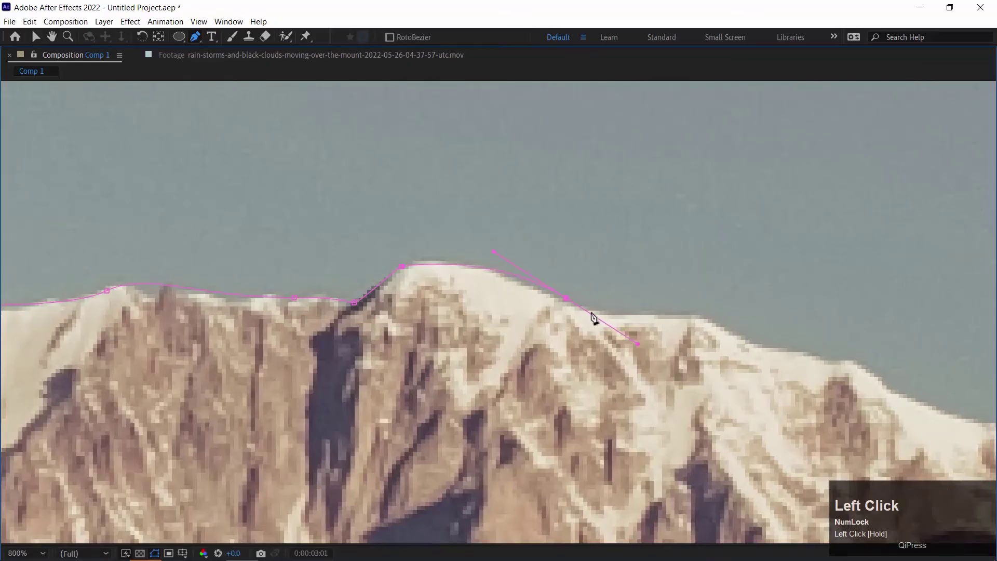
pyautogui.hotkey('ctrl', 'z')
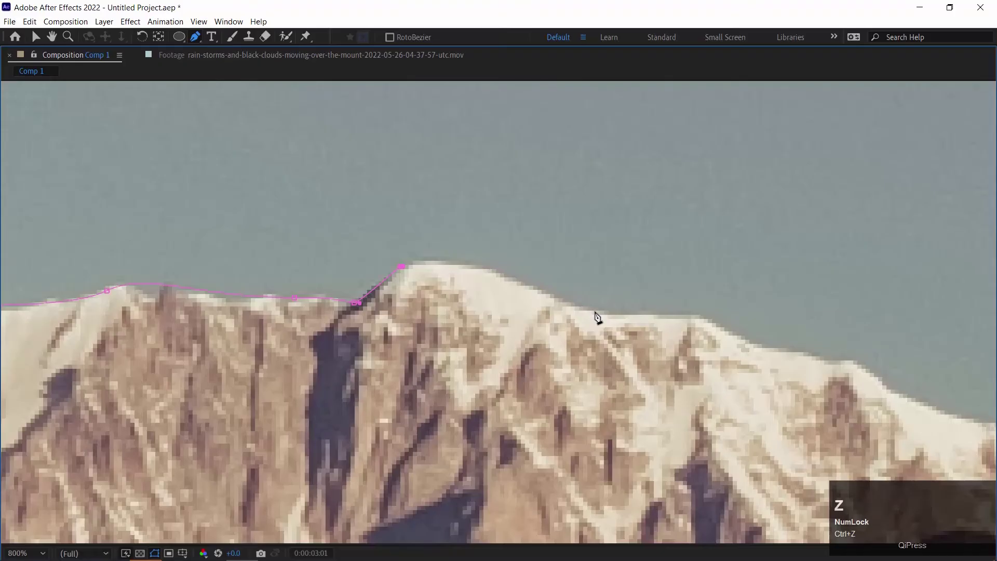
pyautogui.moveTo(567, 303); pyautogui.dragTo(633, 341)
pyautogui.hotkey('ctrl', 'z')
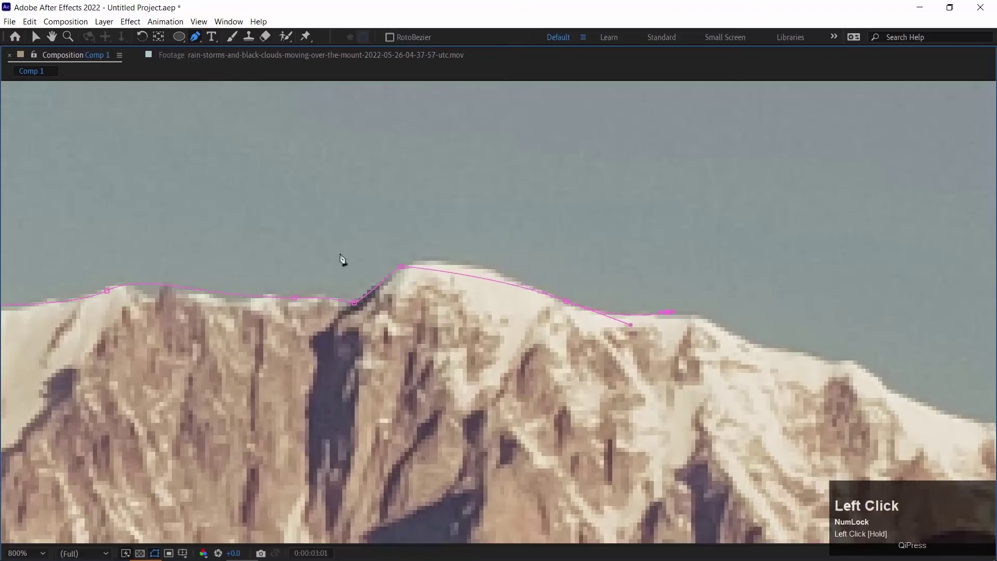
pyautogui.moveTo(416, 267); pyautogui.dragTo(481, 261)
pyautogui.moveTo(717, 302); pyautogui.dragTo(239, 263)
pyautogui.press('z')
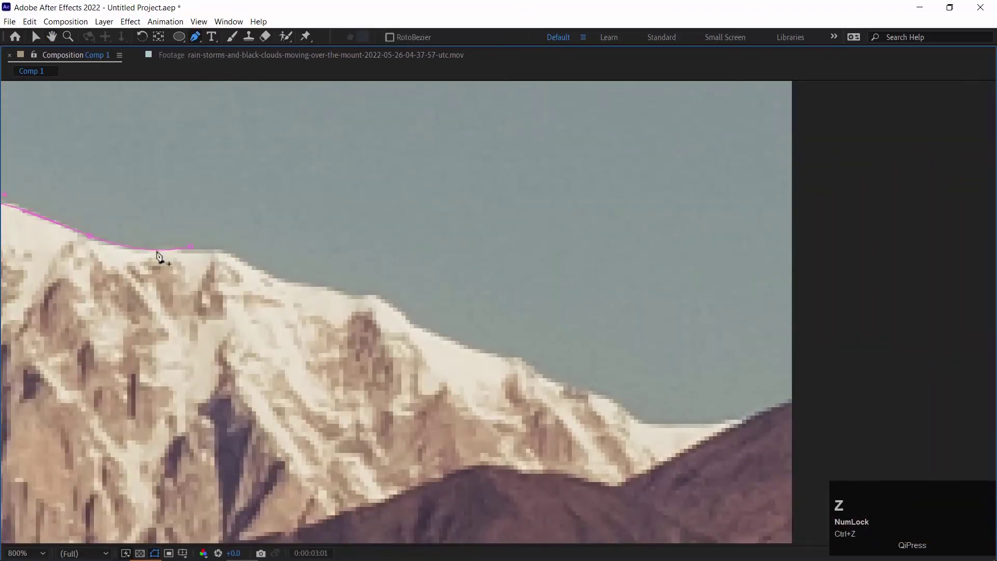
# Step: Continue the mask down the stepped snowy slope past the brown rock patch, undoing the overly long curve
pyautogui.moveTo(173, 260); pyautogui.dragTo(229, 287)
pyautogui.moveTo(330, 304); pyautogui.dragTo(371, 328)
pyautogui.moveTo(431, 324); pyautogui.dragTo(512, 355)
pyautogui.hotkey('ctrl', 'z')
pyautogui.click(479, 357)
pyautogui.click(532, 375)
# Step: Extend the mask down the lower snowy slope, across the low saddle and up the dark hill to just beyond the frame edge
pyautogui.click(578, 387)
pyautogui.click(616, 411)
pyautogui.click(664, 424)
pyautogui.click(697, 452)
pyautogui.click(799, 446)
pyautogui.moveTo(799, 447); pyautogui.dragTo(642, 405)
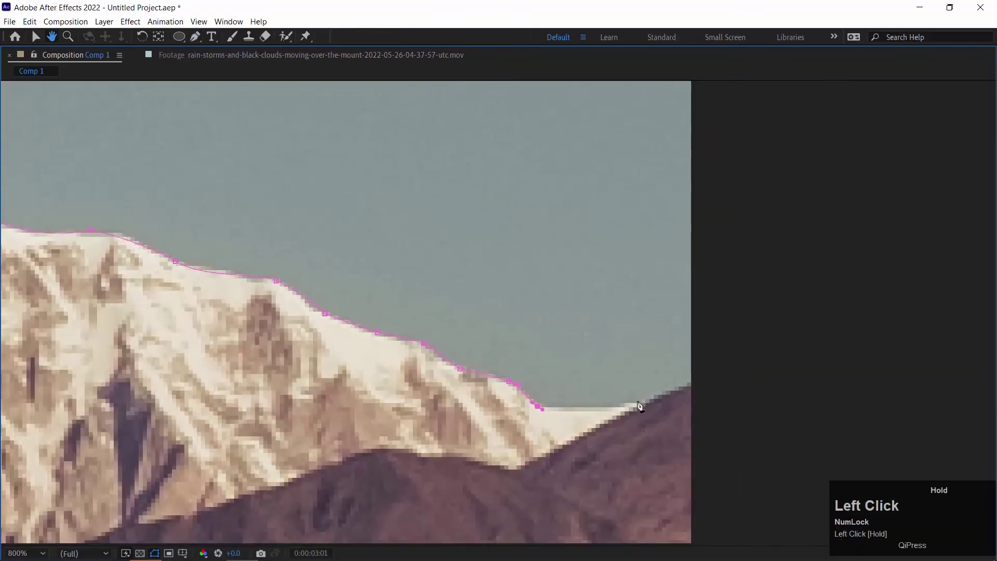
pyautogui.click(693, 386)
pyautogui.moveTo(537, 307); pyautogui.dragTo(527, 419)
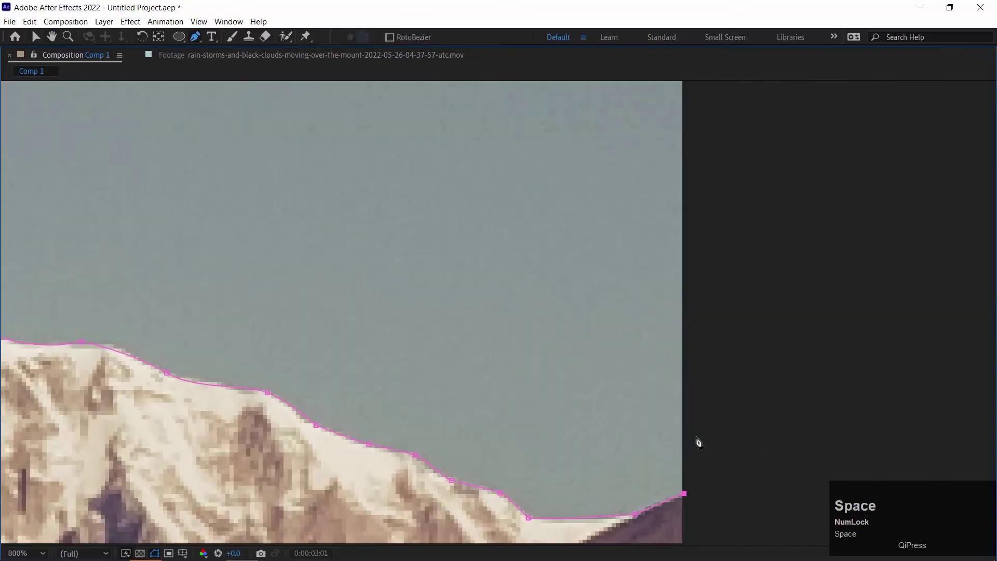
pyautogui.click(715, 486)
pyautogui.scroll(-1, 715, 486)
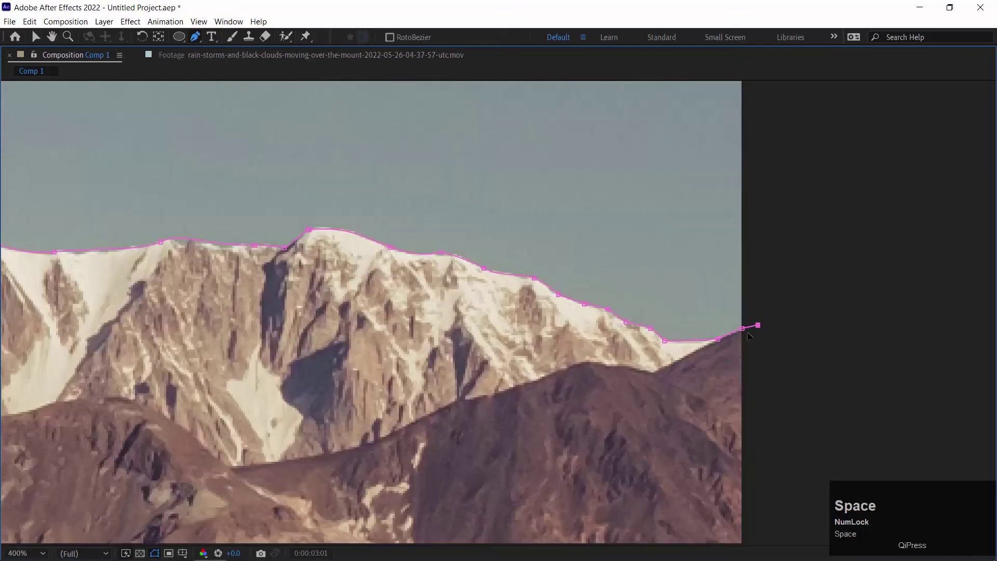
pyautogui.scroll(-5, 772, 344)
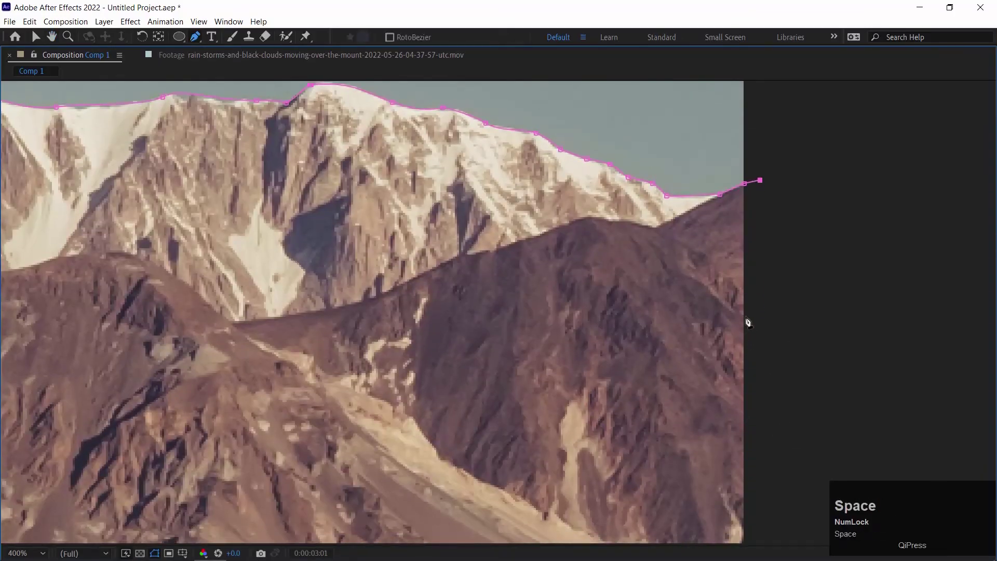
pyautogui.click(771, 421)
pyautogui.moveTo(772, 528); pyautogui.dragTo(767, 240)
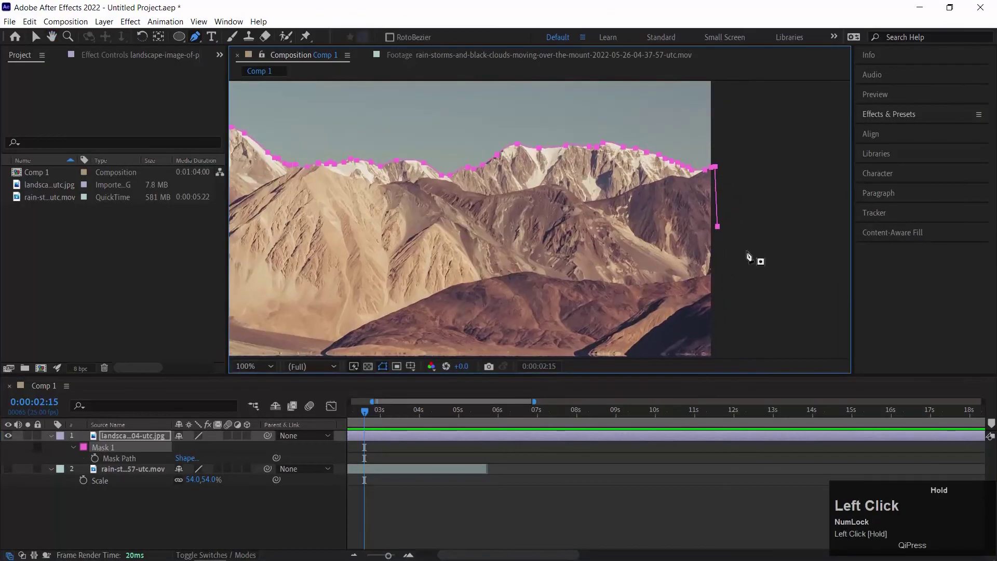
pyautogui.press('`')
pyautogui.moveTo(680, 345); pyautogui.dragTo(727, 330)
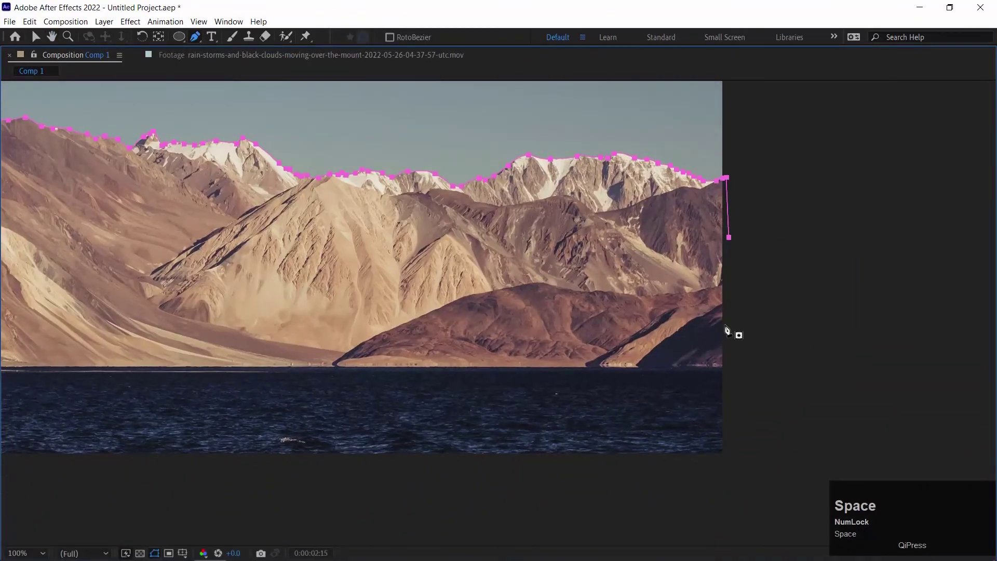
pyautogui.click(740, 319)
pyautogui.hotkey('ctrl', 'z')
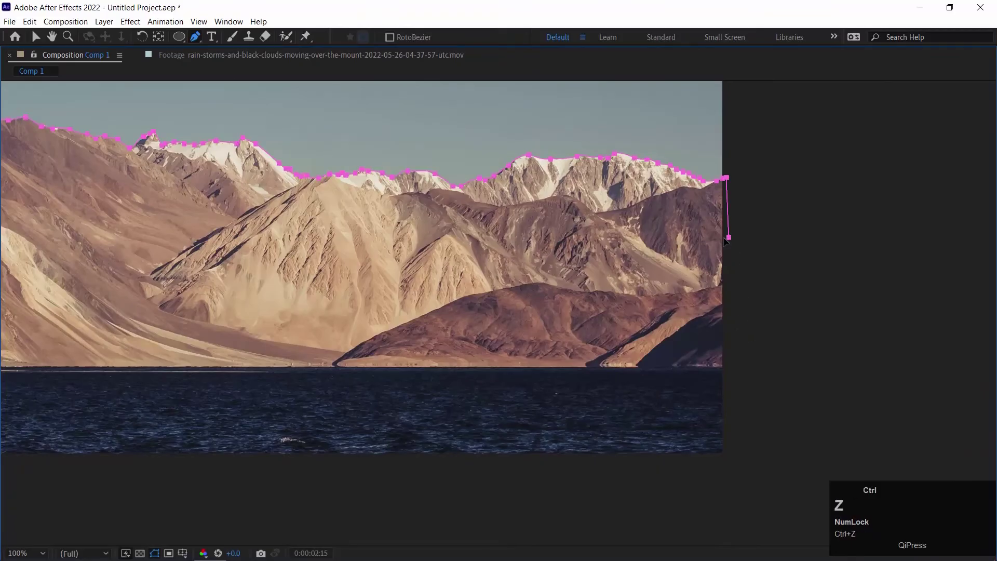
# Step: Run the mask outside the frame beside and below the landscape, and close it at the first skyline point
pyautogui.click(733, 207)
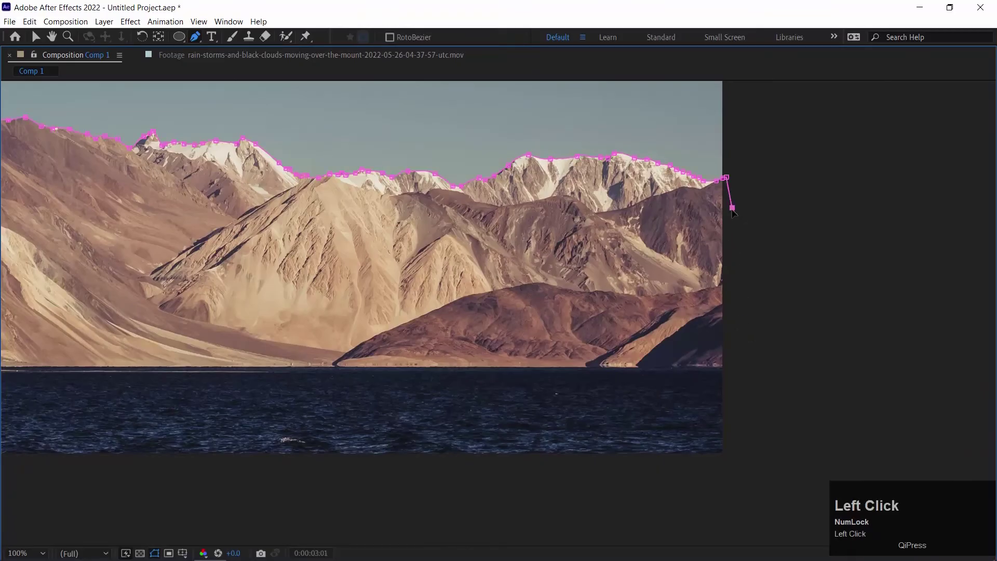
pyautogui.click(735, 303)
pyautogui.click(738, 471)
pyautogui.moveTo(545, 490); pyautogui.dragTo(645, 490)
pyautogui.click(317, 474)
pyautogui.moveTo(264, 461); pyautogui.dragTo(682, 431)
pyautogui.click(217, 450)
pyautogui.click(200, 212)
pyautogui.moveTo(223, 187); pyautogui.dragTo(231, 300)
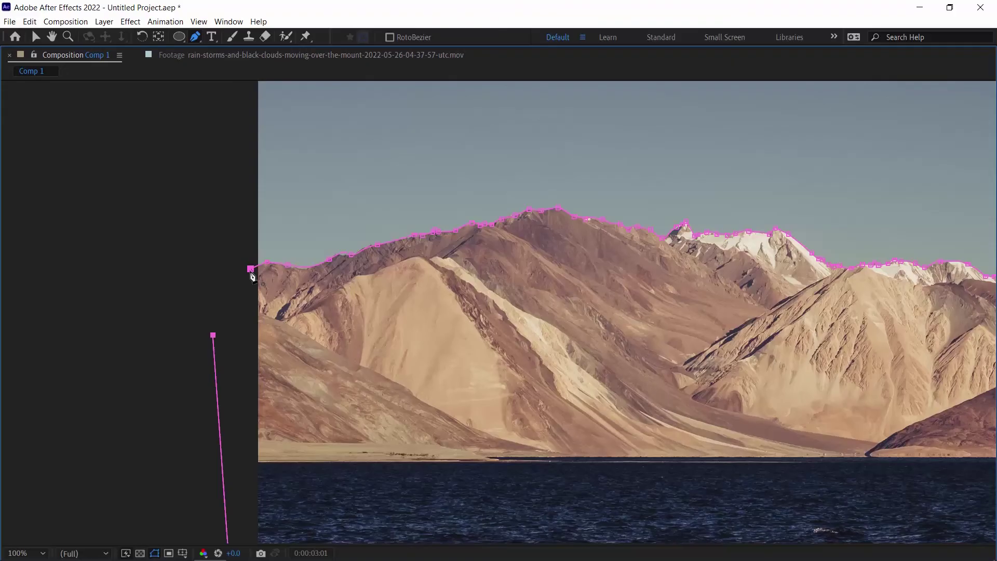
pyautogui.click(251, 269)
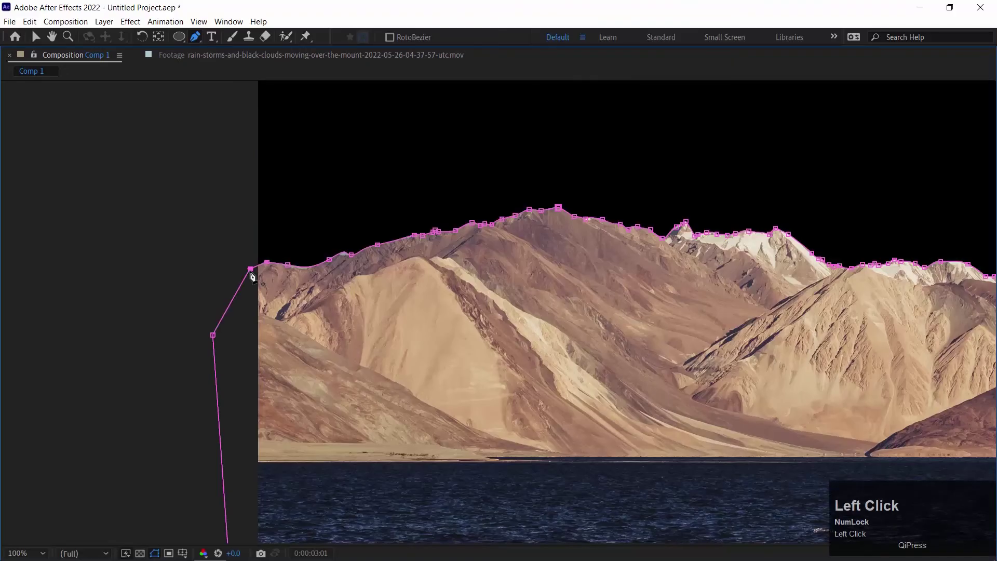
# Step: Restore the full workspace and test inverting Mask 1 on the landscape layer, then turn the inversion back off
pyautogui.hotkey('ctrl', '-')
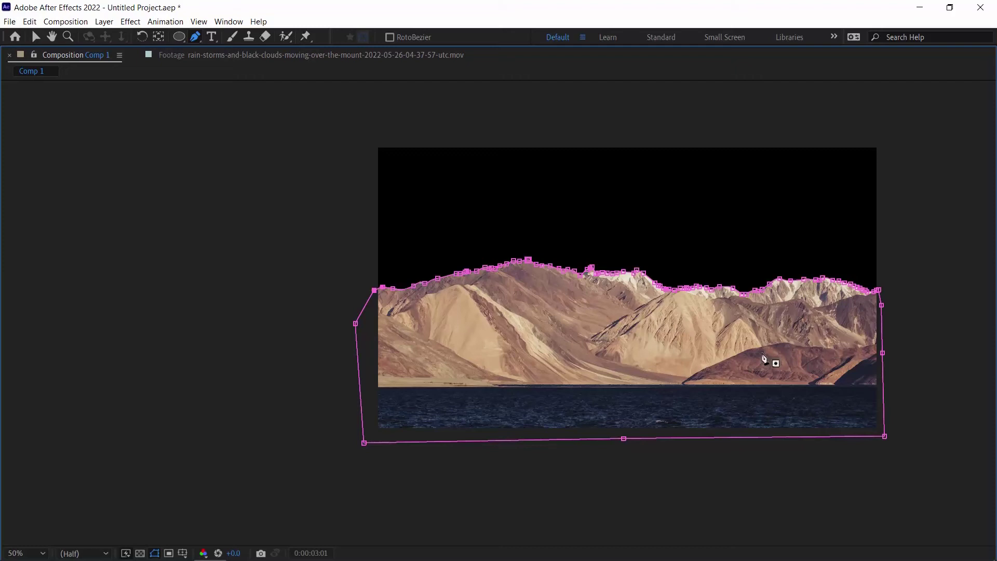
pyautogui.press('space')
pyautogui.moveTo(794, 356); pyautogui.dragTo(674, 360)
pyautogui.press('`')
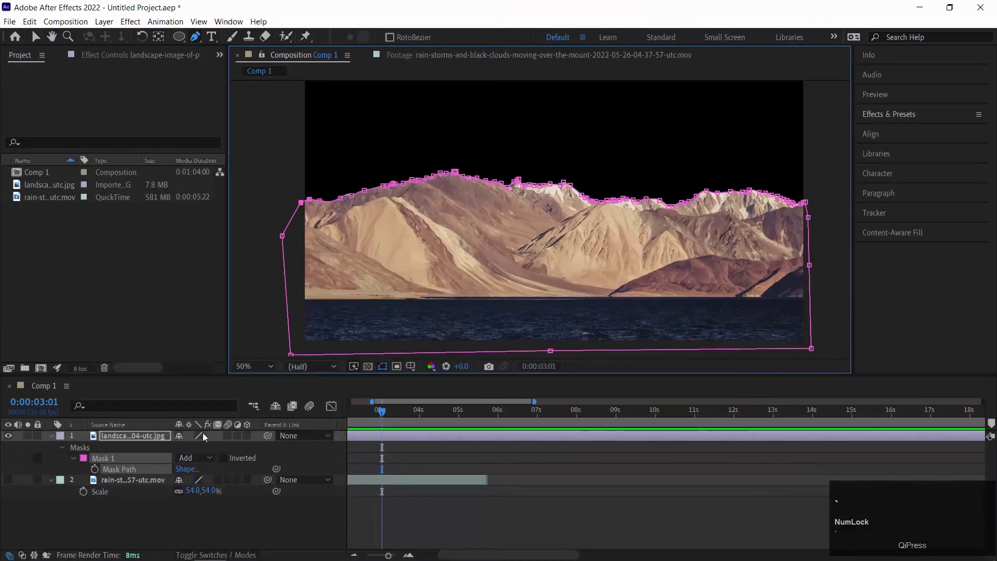
pyautogui.click(223, 458)
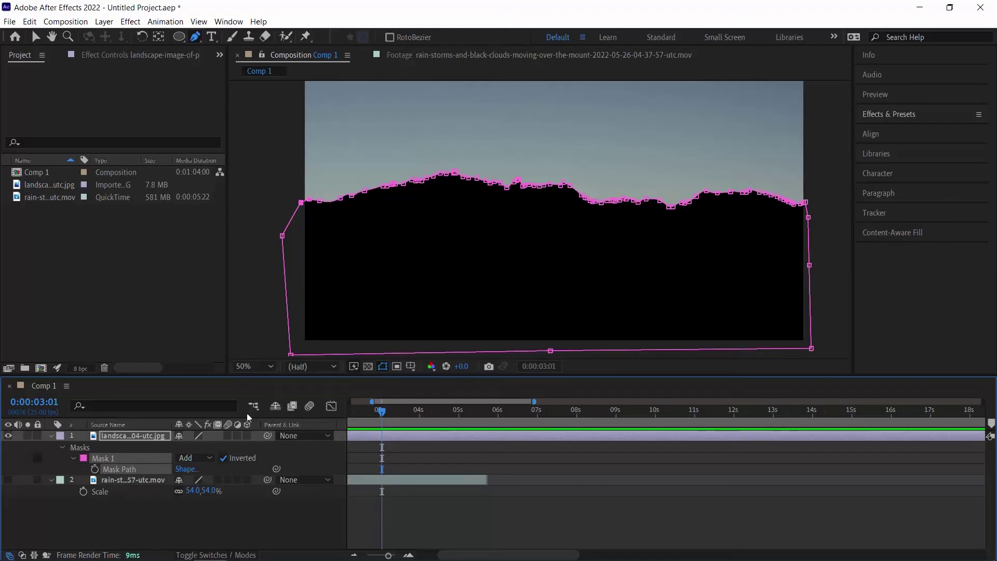
pyautogui.click(223, 459)
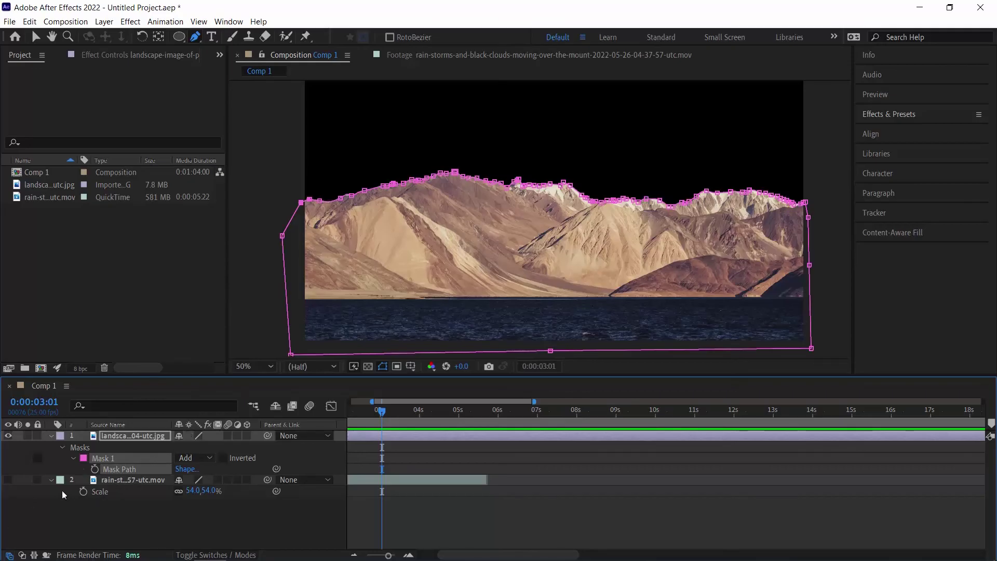
# Step: Show the rain-storm layer behind the masked landscape and compare the composite with the original landscape image
pyautogui.click(9, 479)
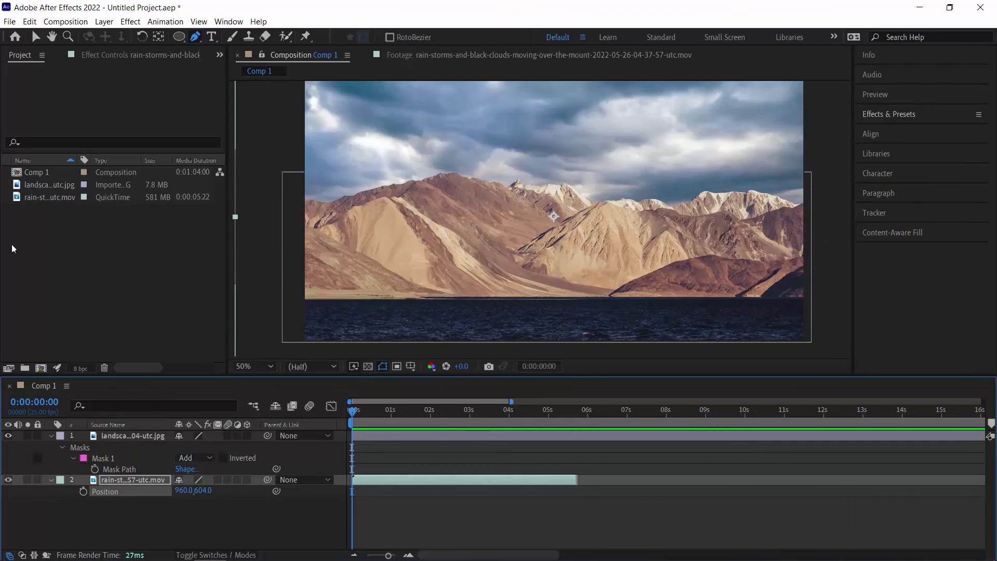
pyautogui.doubleClick(21, 186)
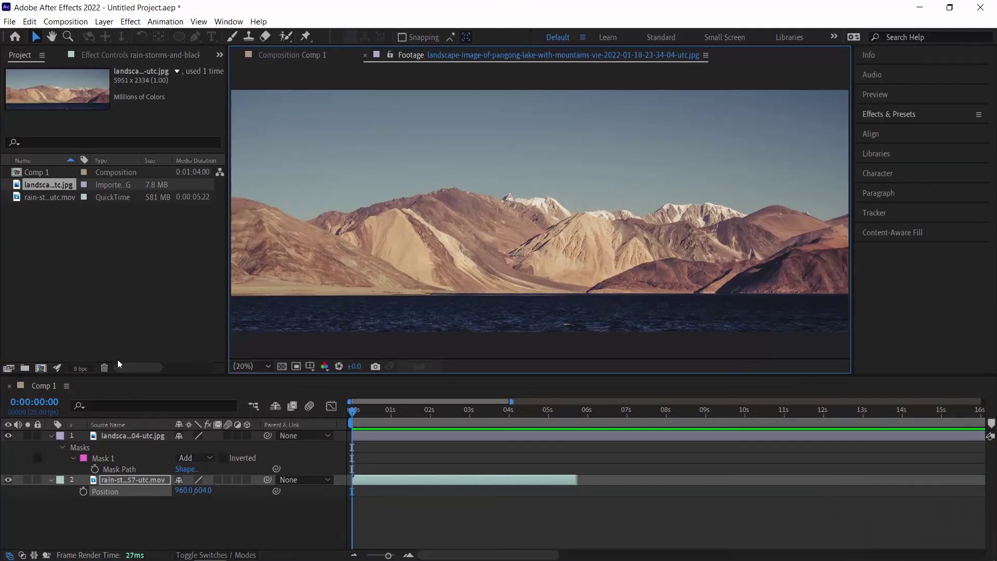
pyautogui.click(366, 410)
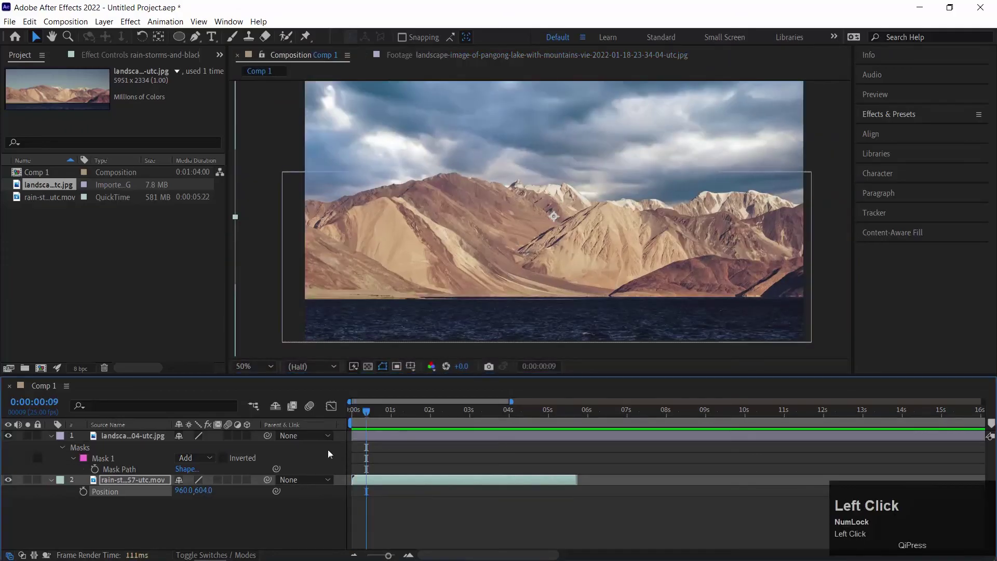
pyautogui.moveTo(375, 409); pyautogui.dragTo(260, 411)
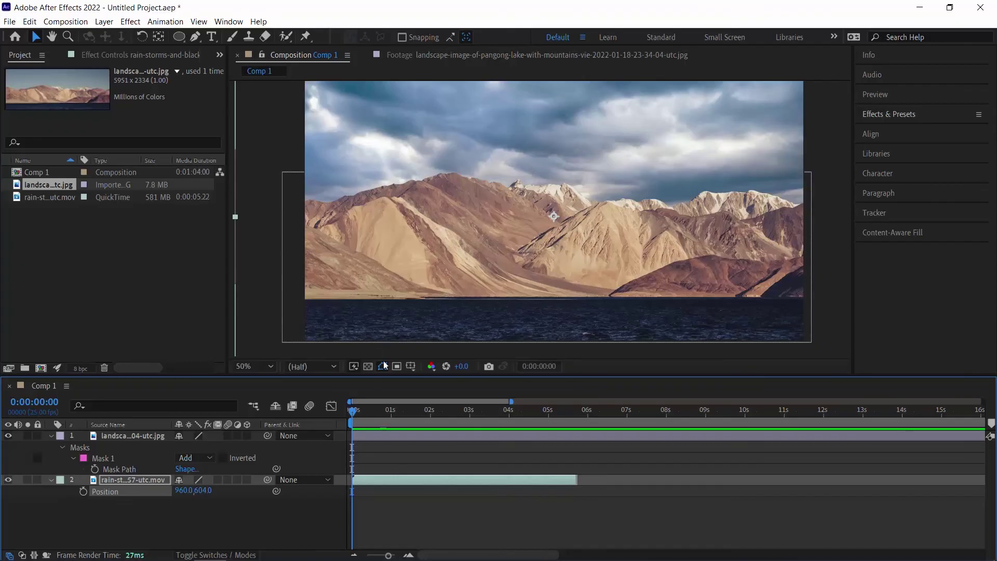
# Step: Reveal the landscape layer's Transform properties and the settings of Mask 1
pyautogui.click(51, 436)
pyautogui.click(51, 436)
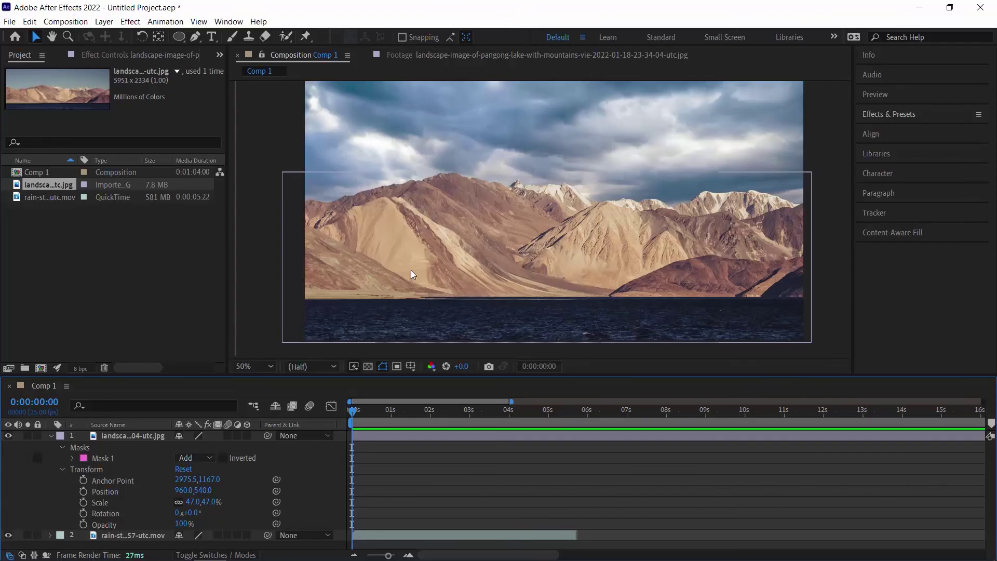
pyautogui.click(73, 457)
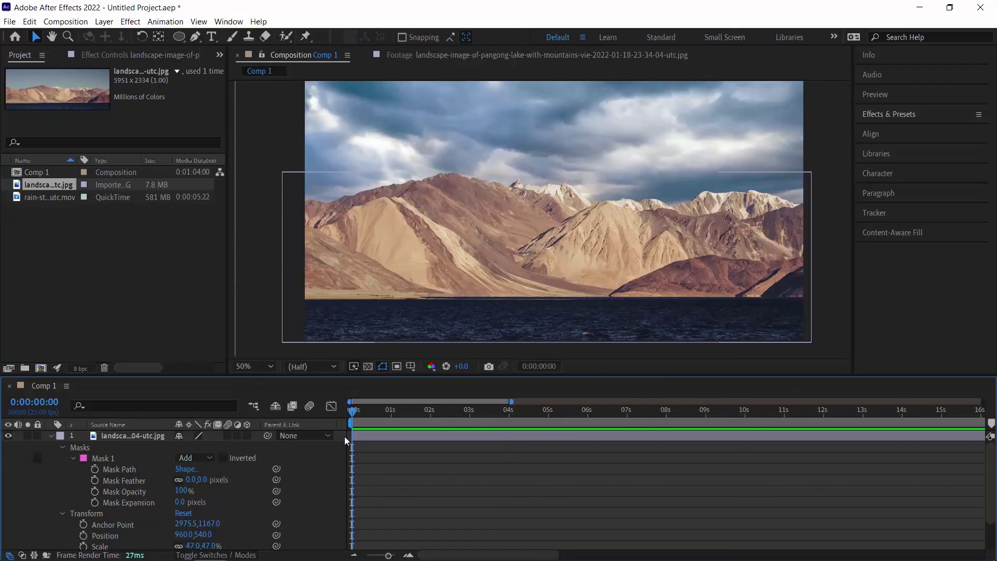
# Step: Try animating Mask 1's path with a keyframe at 0:00:00:00 and the outline shifted away from the mountains at 0:00:01:00
pyautogui.click(103, 458)
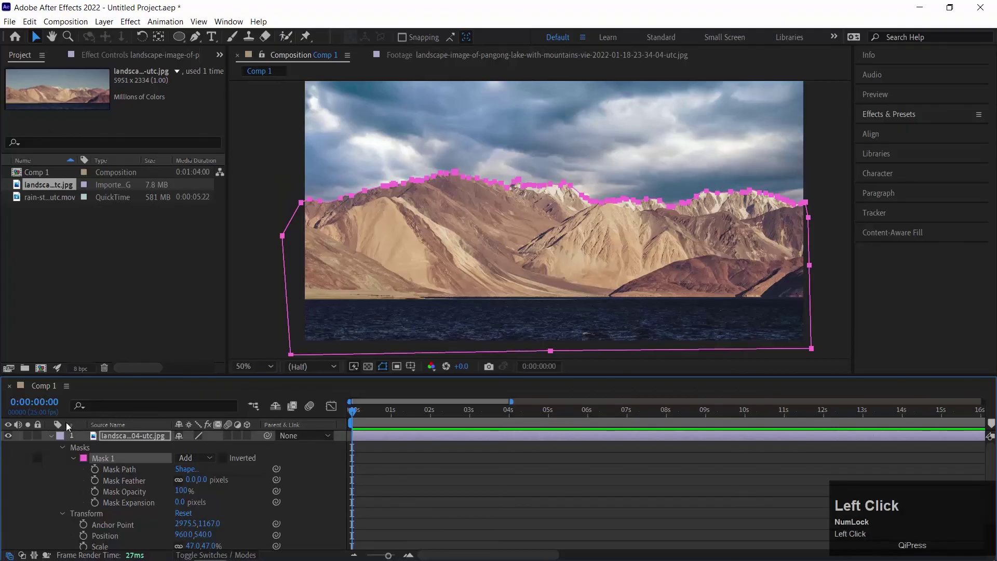
pyautogui.click(95, 469)
pyautogui.moveTo(361, 414); pyautogui.dragTo(393, 413)
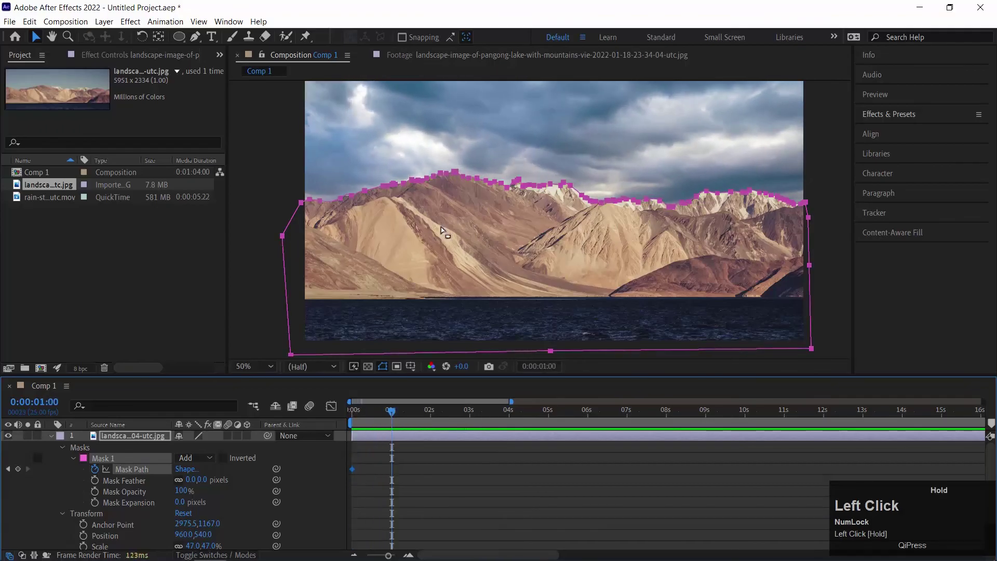
pyautogui.scroll(6, 545, 196)
pyautogui.moveTo(536, 158); pyautogui.dragTo(408, 246)
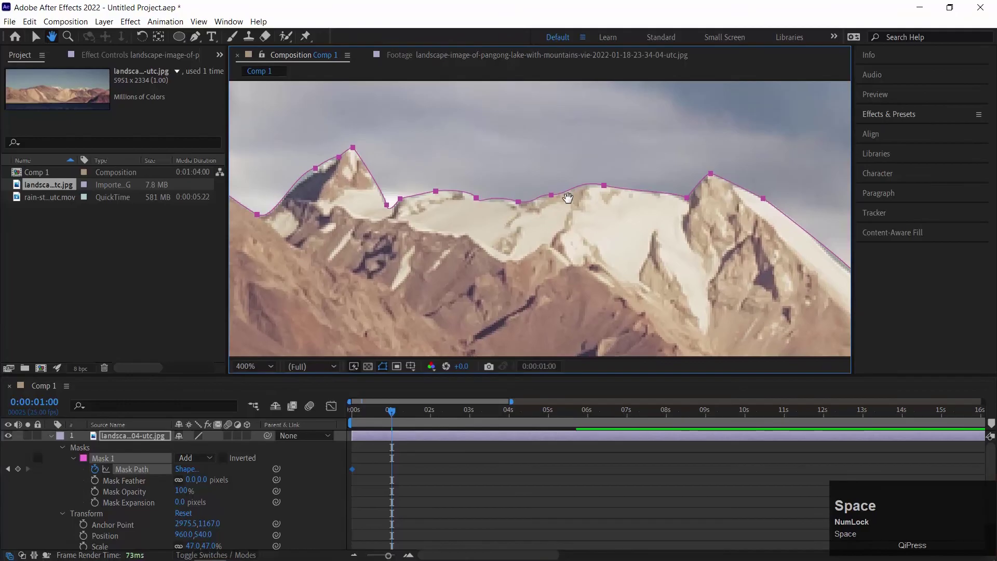
pyautogui.hotkey('ctrl', '-')
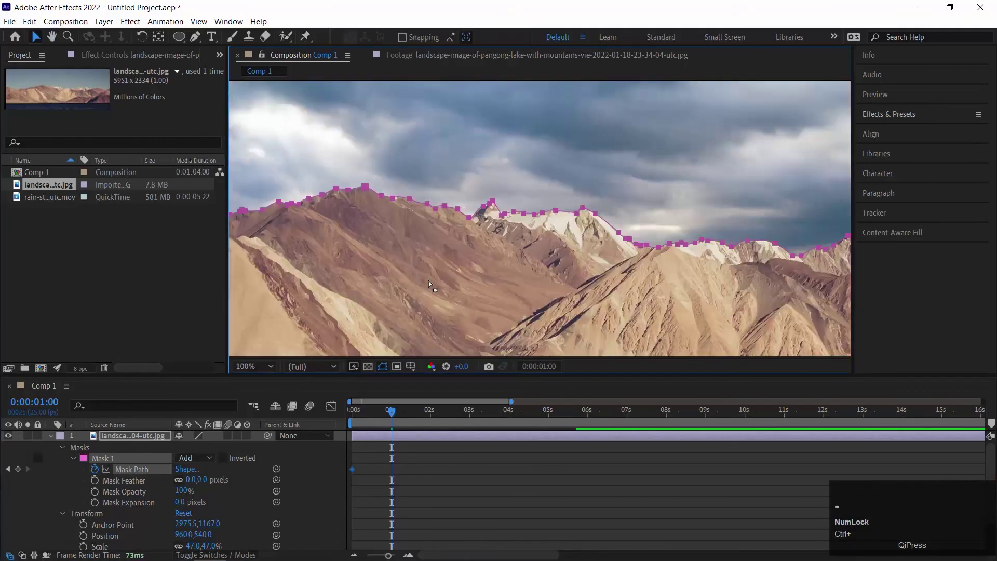
pyautogui.press('v')
pyautogui.moveTo(456, 210); pyautogui.dragTo(581, 161)
pyautogui.hotkey('ctrl', '-')
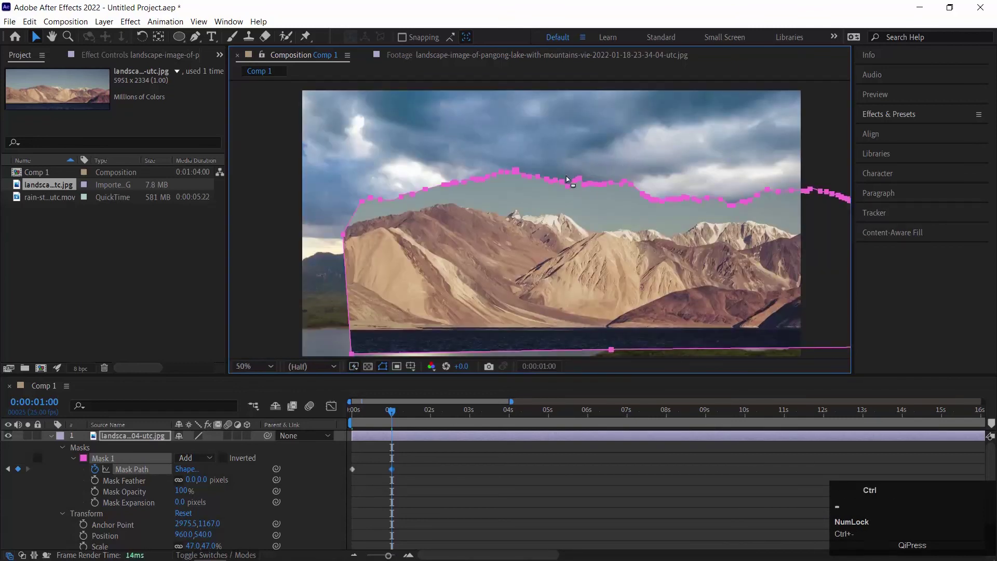
# Step: Return to the first frame and undo the Mask Path animation
pyautogui.moveTo(397, 412); pyautogui.dragTo(338, 413)
pyautogui.hotkey('ctrl', 'z')
pyautogui.hotkey('ctrl', 'z')
pyautogui.hotkey('ctrl', 'z')
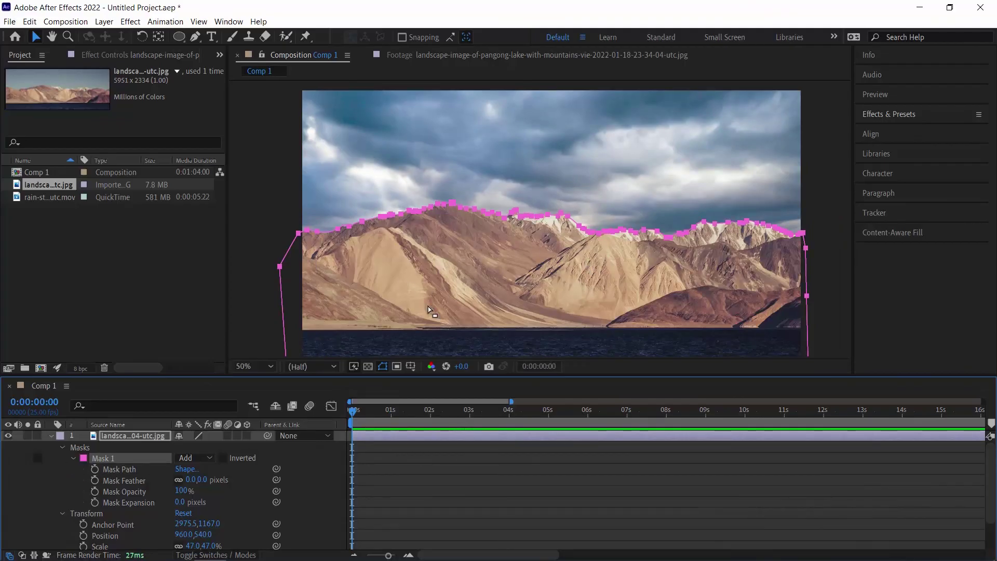
# Step: Animate the landscape layer's Scale with a keyframe at 0:00:00:00 and a value of 52% at 0:00:05:17
pyautogui.click(63, 447)
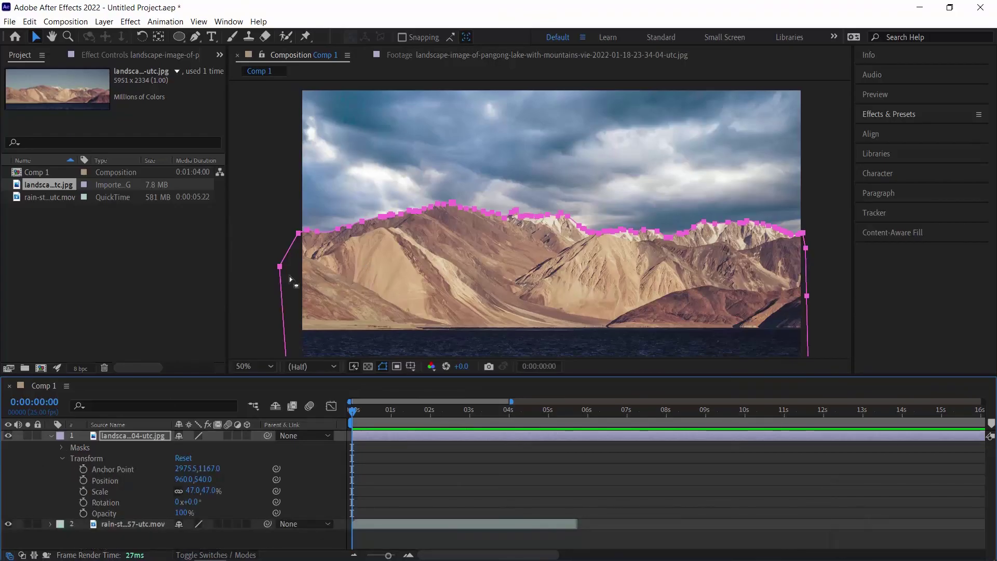
pyautogui.click(83, 491)
pyautogui.moveTo(353, 423); pyautogui.dragTo(575, 417)
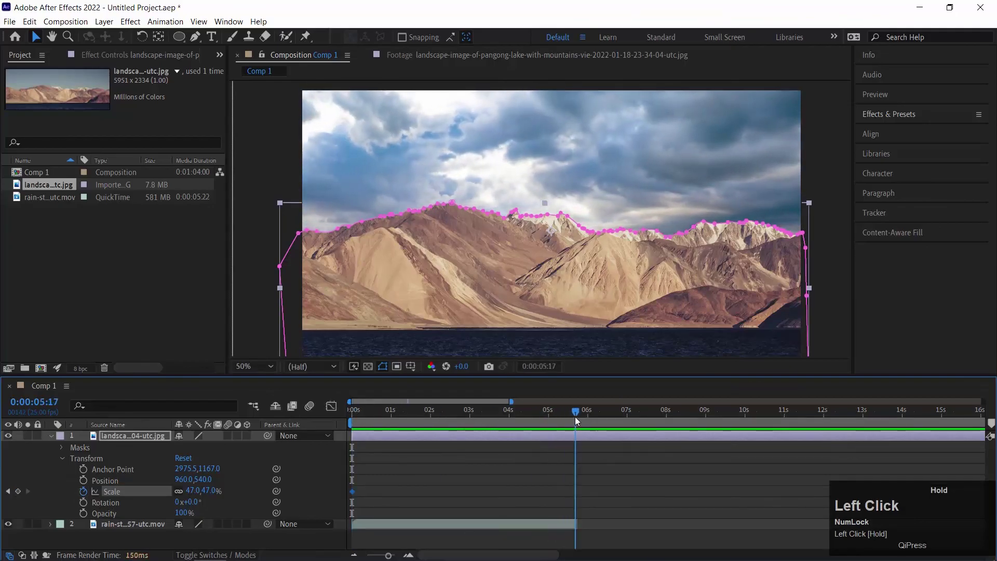
pyautogui.click(190, 491)
pyautogui.write('5')
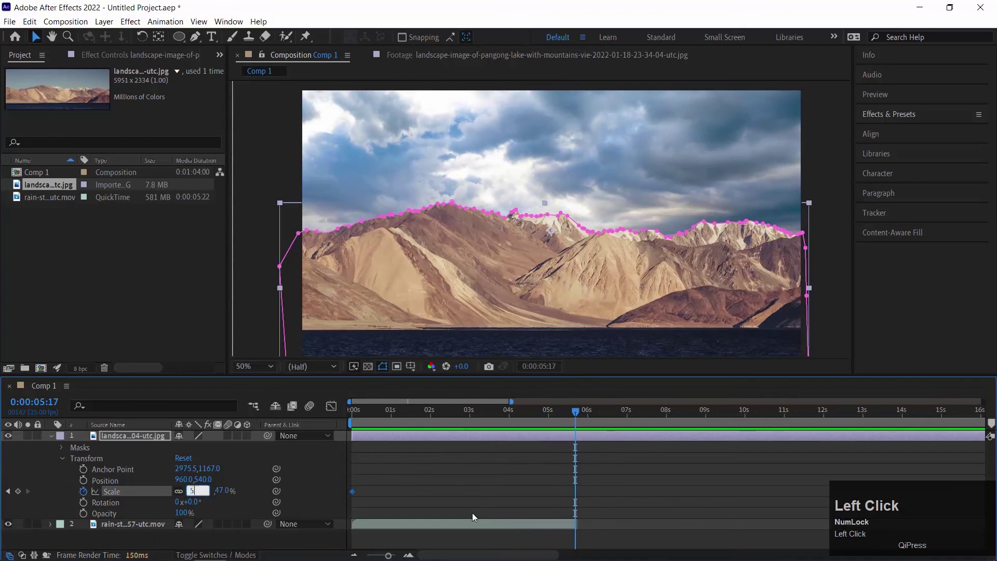
pyautogui.write('2')
pyautogui.press('Return')
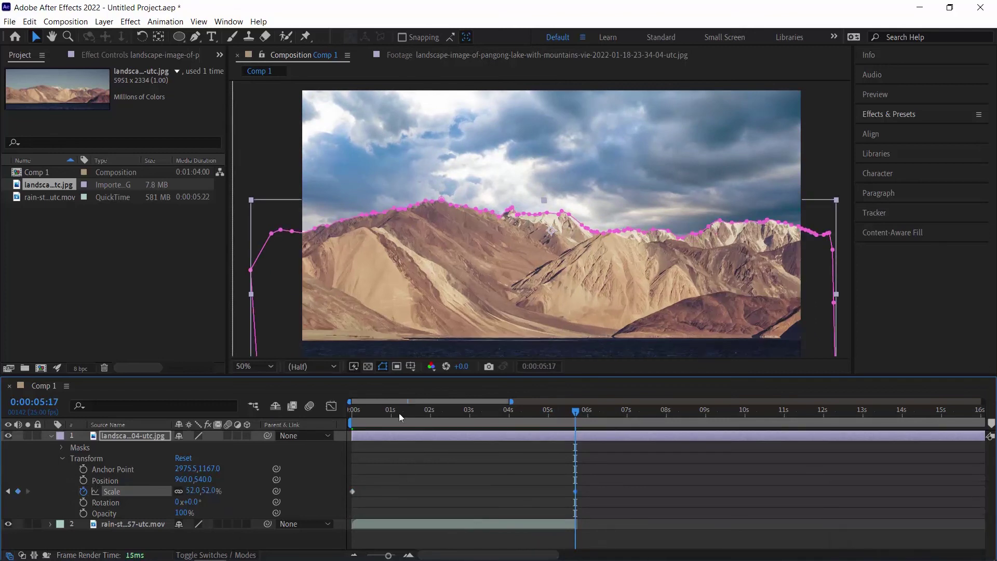
# Step: Collapse the landscape layer's properties and play the composite from the first frame to check the zoom against the moving clouds
pyautogui.moveTo(399, 413); pyautogui.dragTo(332, 410)
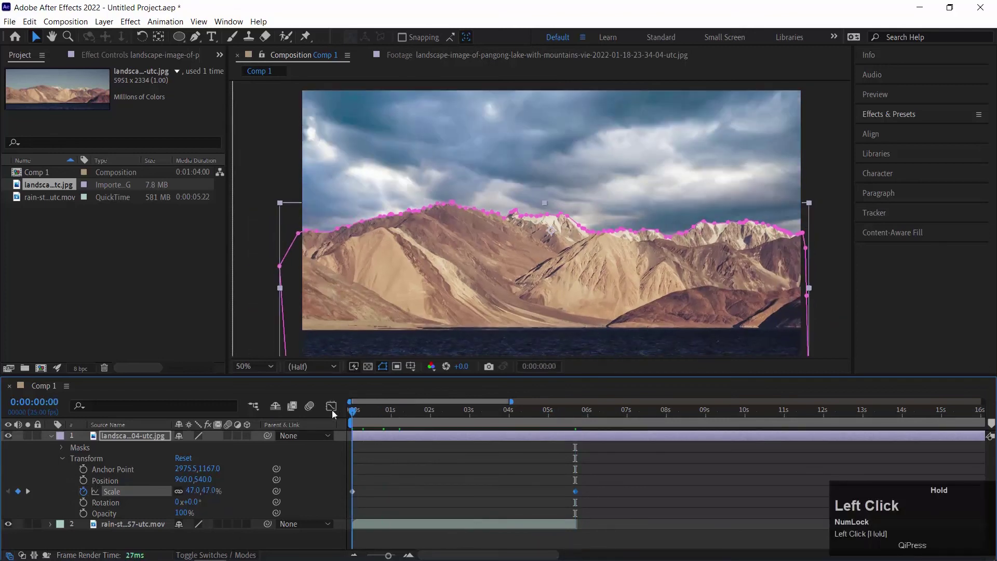
pyautogui.click(276, 153)
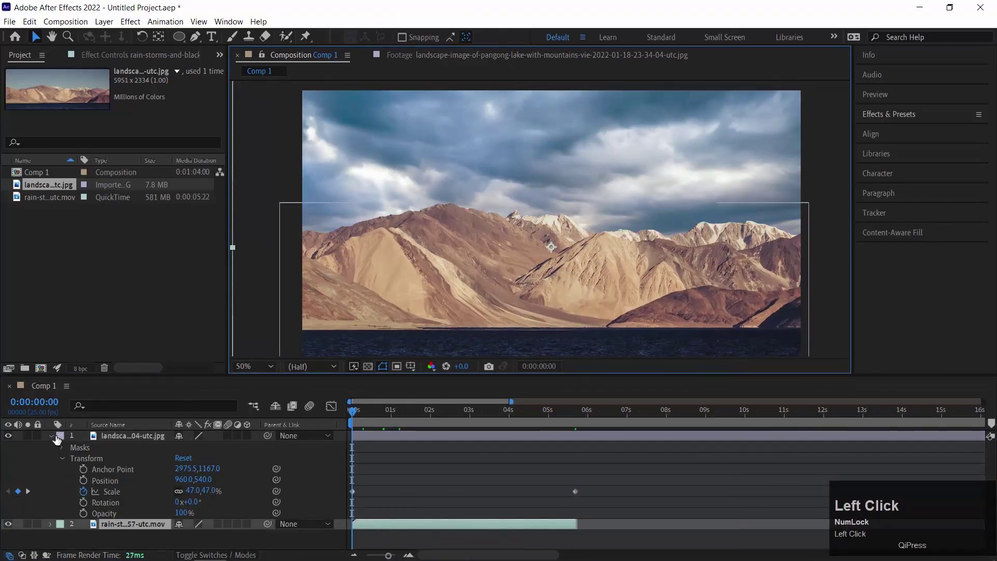
pyautogui.click(52, 436)
pyautogui.click(256, 152)
pyautogui.press('space')
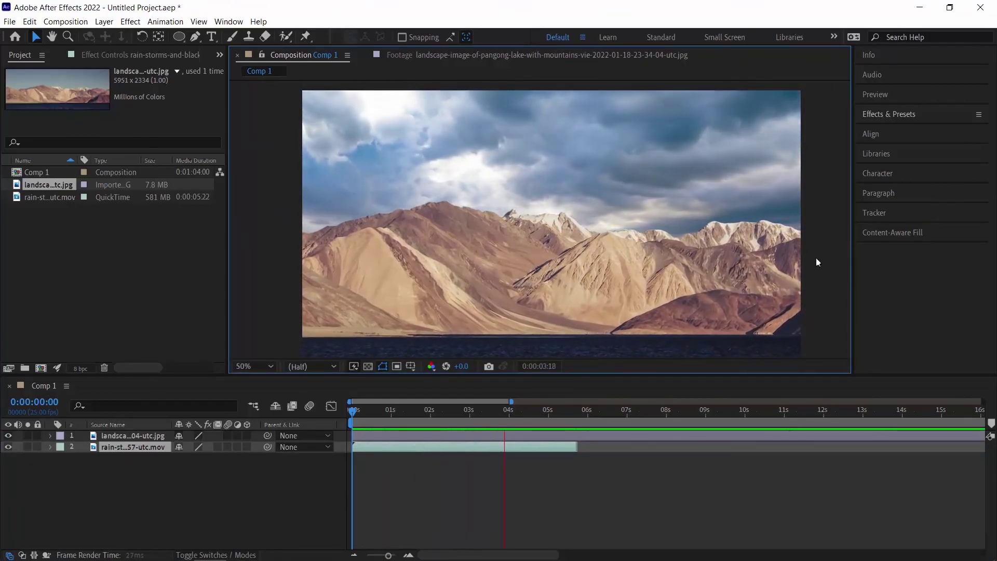
pyautogui.press('space')
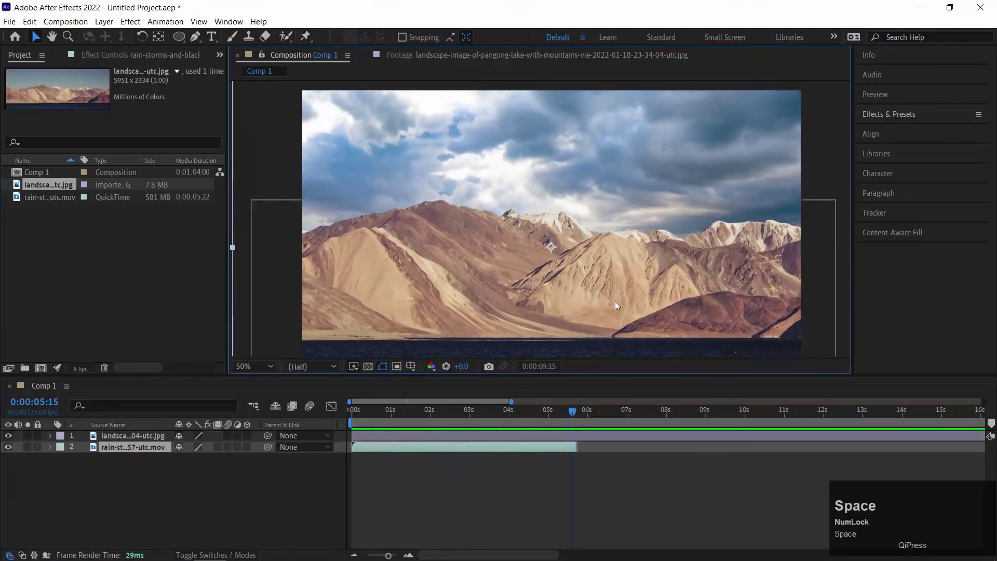